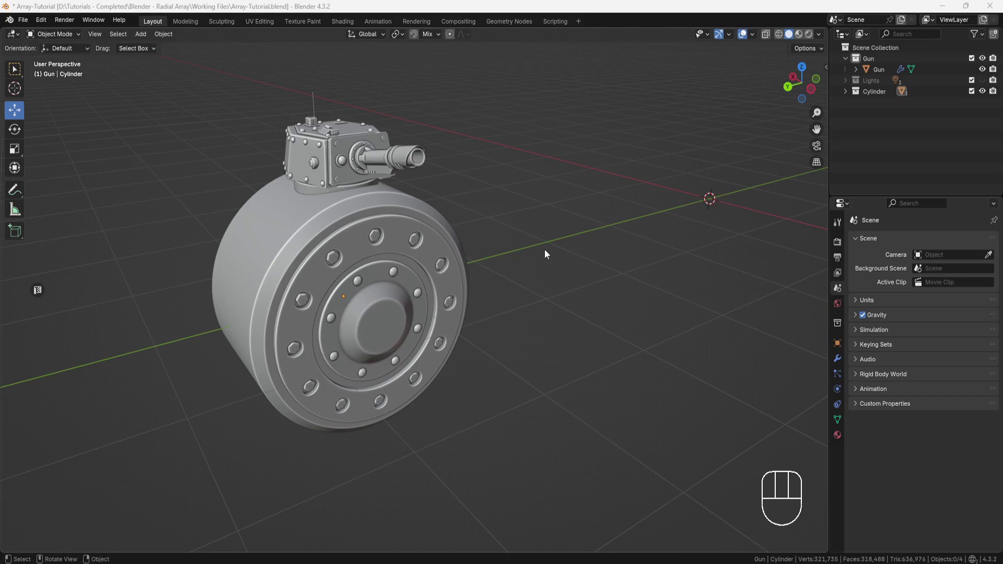
Snap the 3D cursor to the origin of the large cylinder
left_click(411, 159)
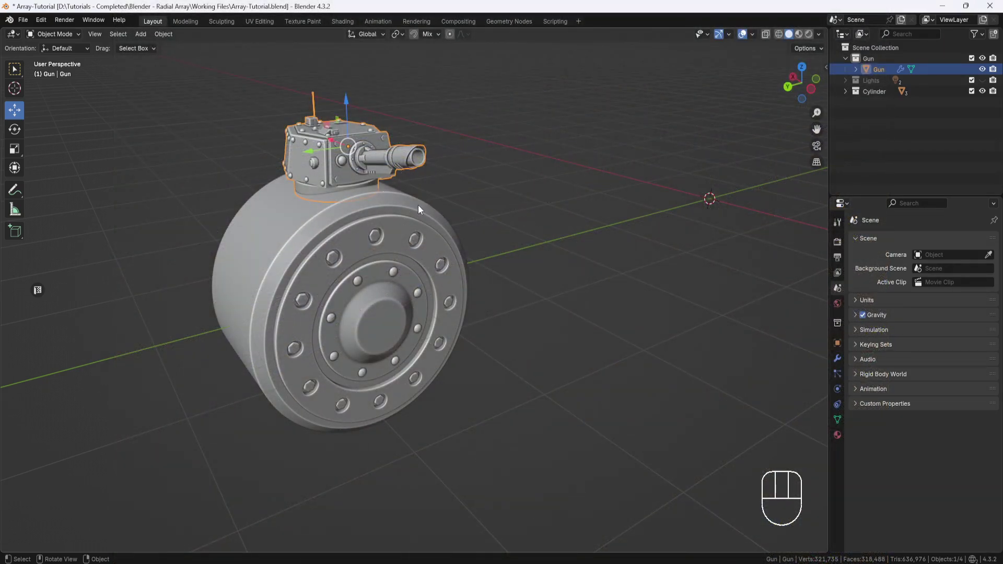
left_click(418, 209)
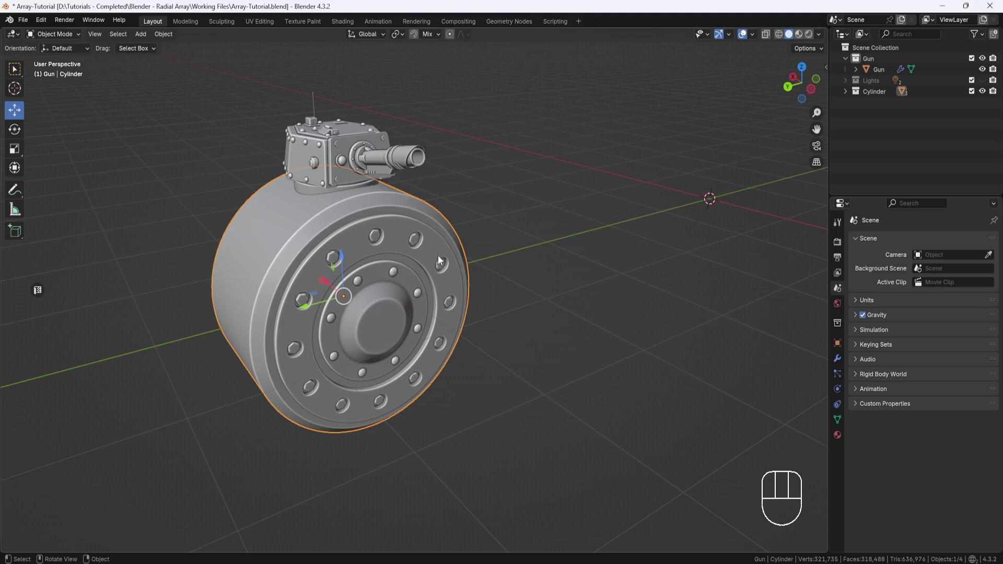
left_click(716, 206)
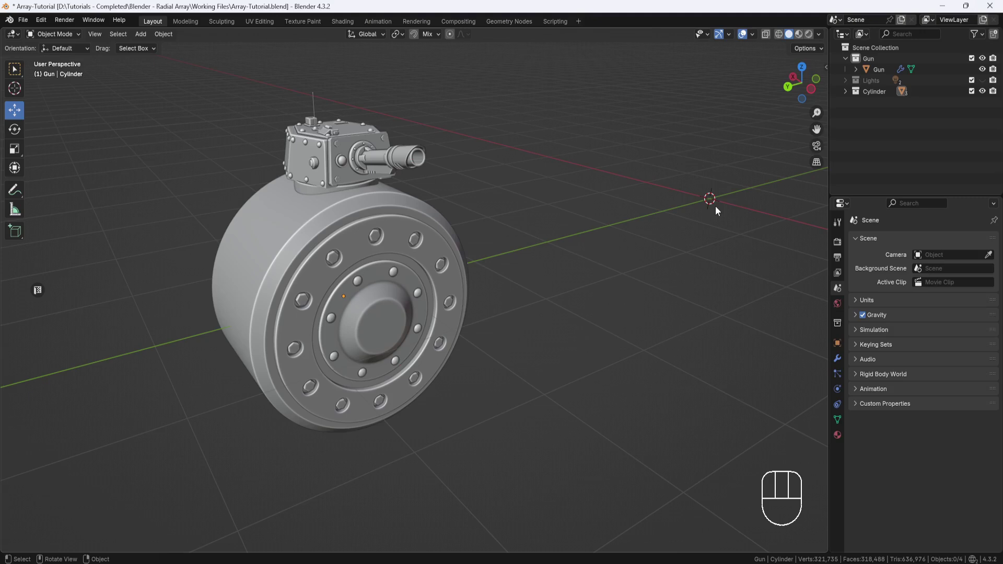
left_click(434, 211)
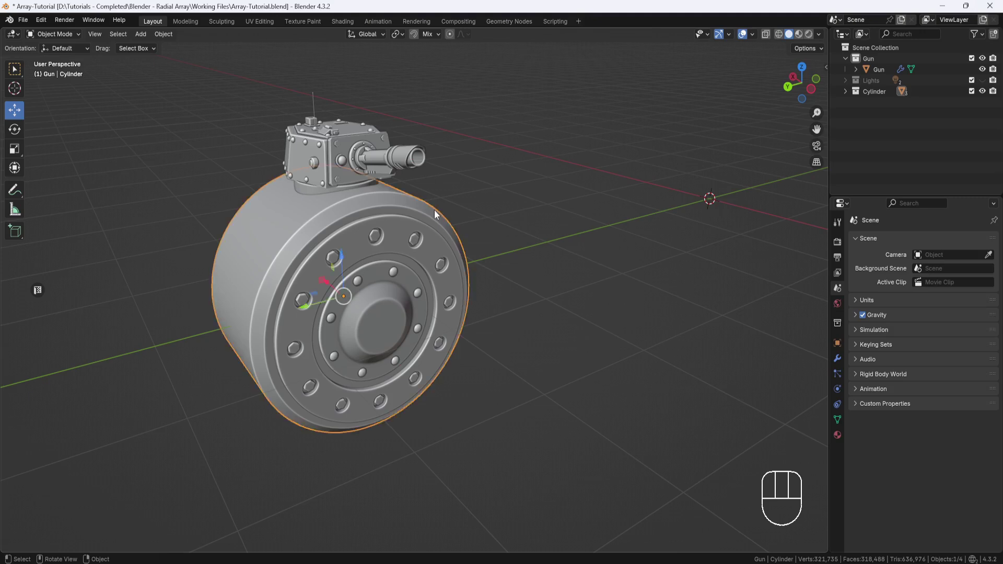
key("shift+s")
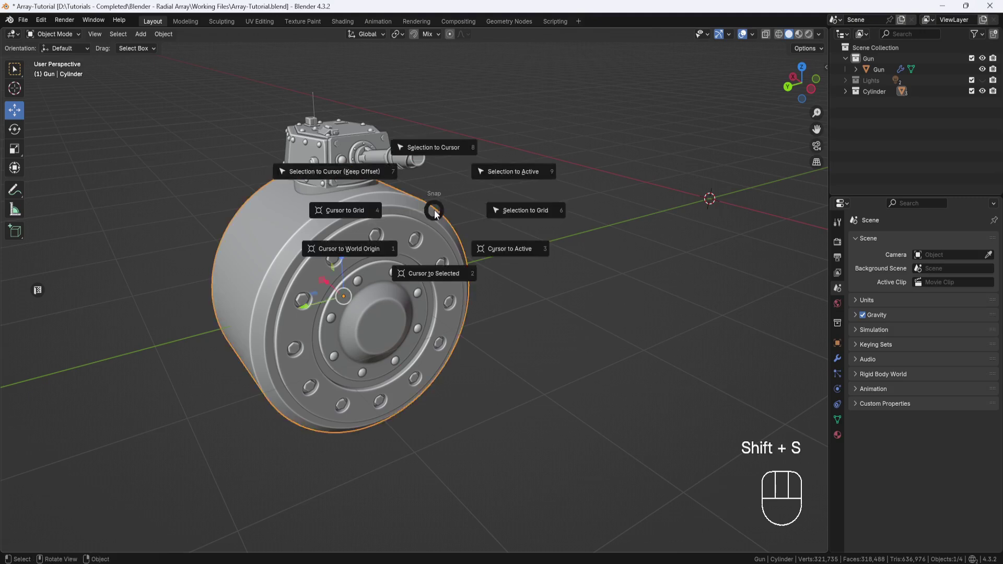
left_click(518, 248)
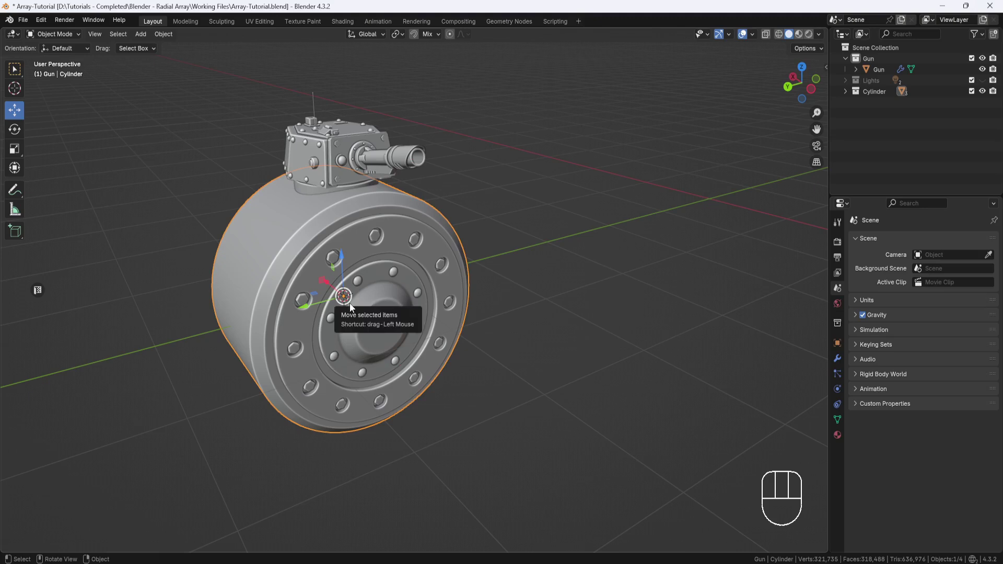
Turn off the gun's Subdivision modifier in the viewport and apply the gun's rotation and scale
left_click(397, 155)
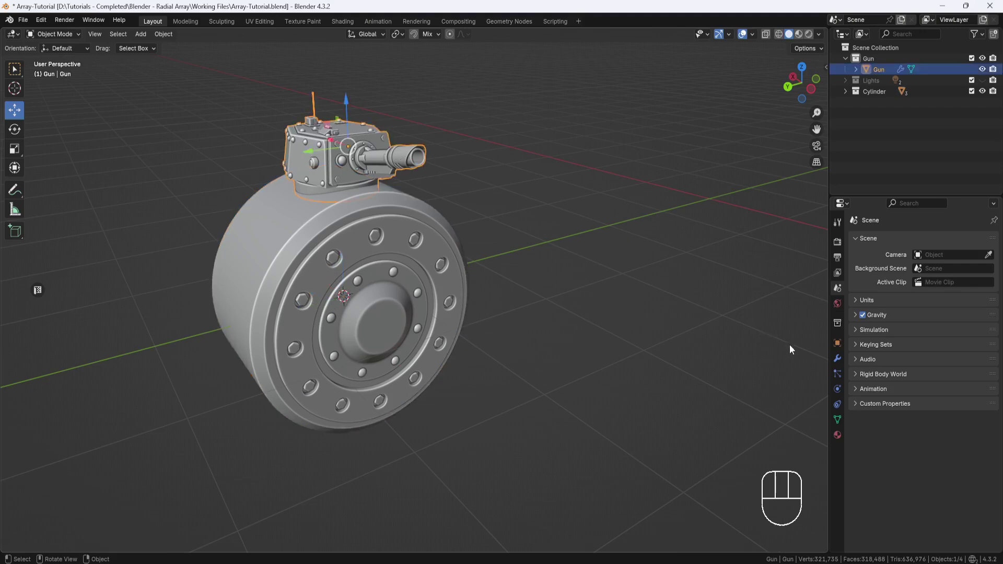
left_click(837, 358)
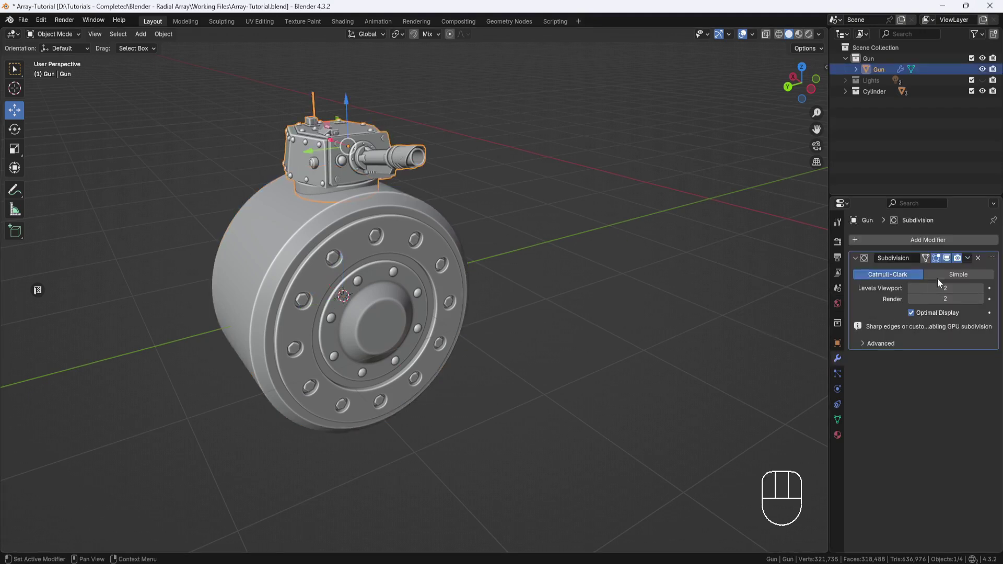
left_click(947, 258)
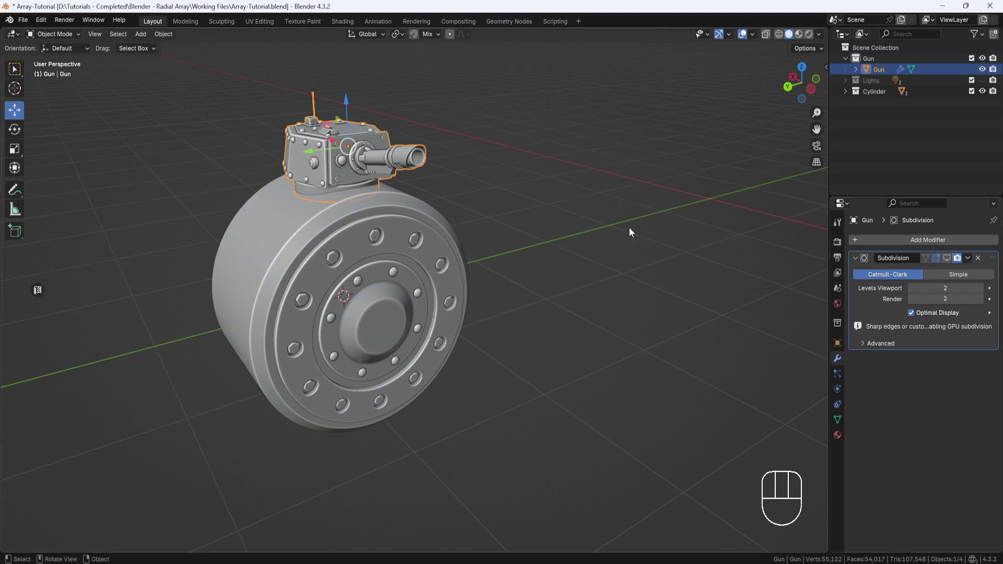
key("ctrl+a")
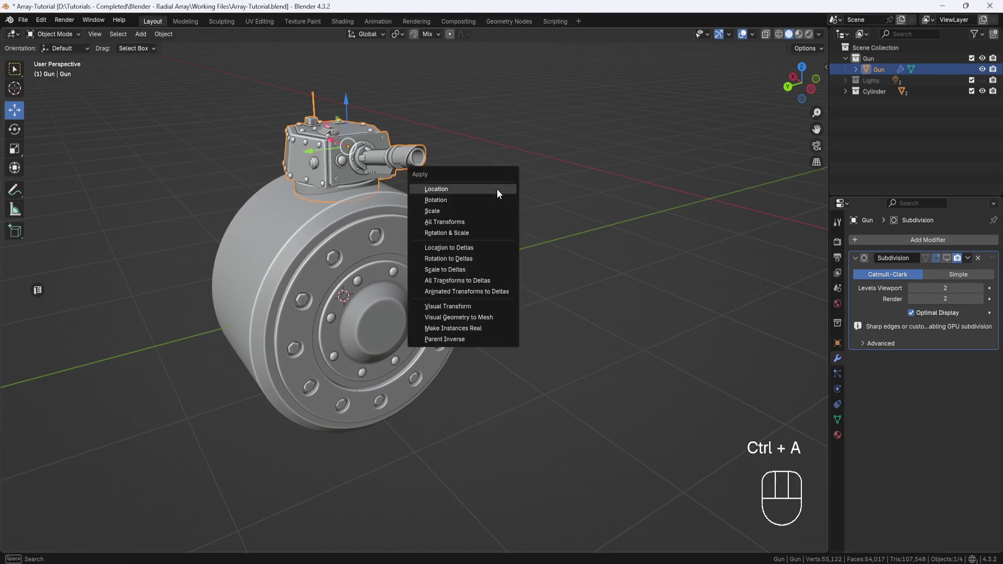
left_click(458, 236)
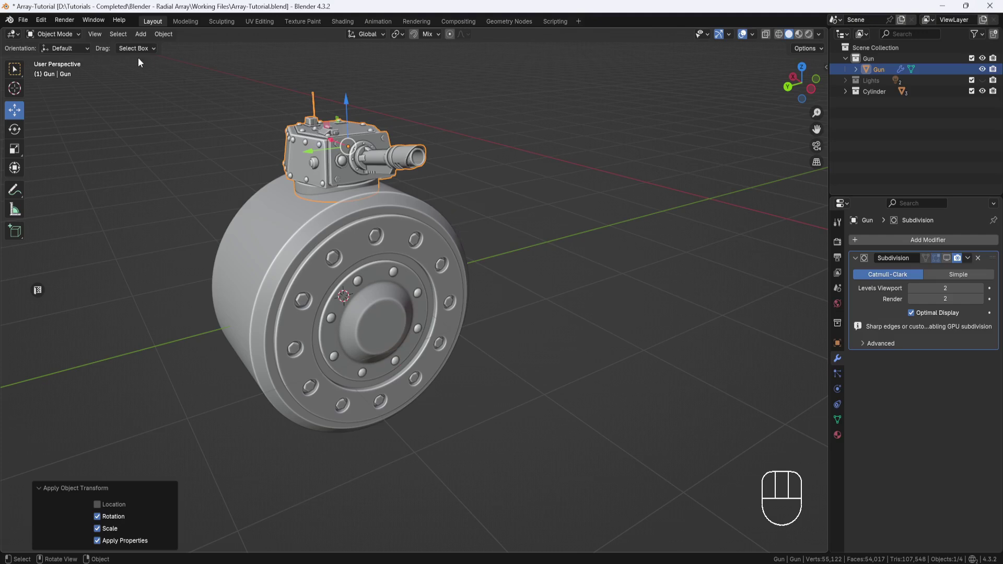
Enter Edit Mode on the gun and select all of its geometry with X-ray display, turning X-ray back off
left_click(77, 33)
left_click(69, 58)
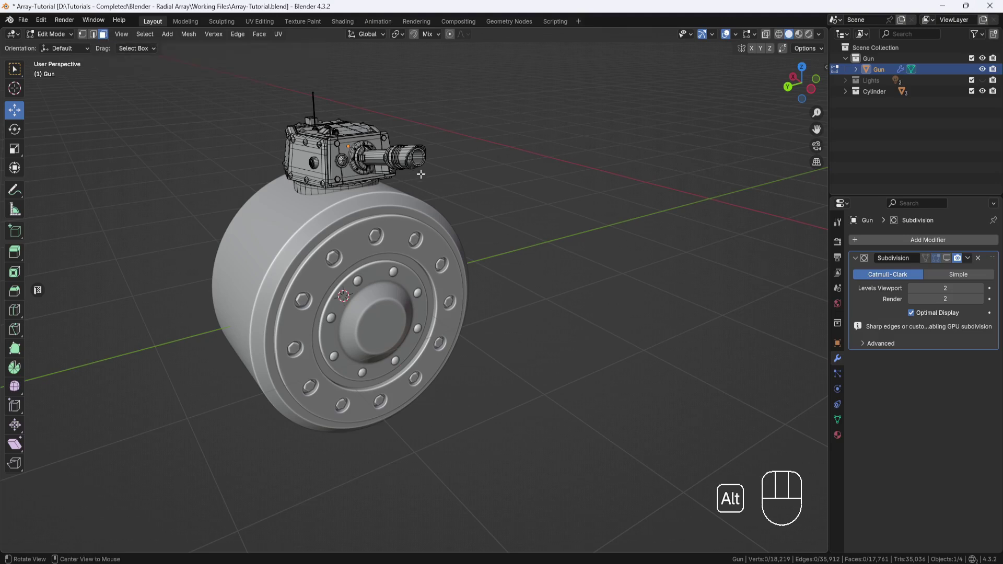
key("alt+z")
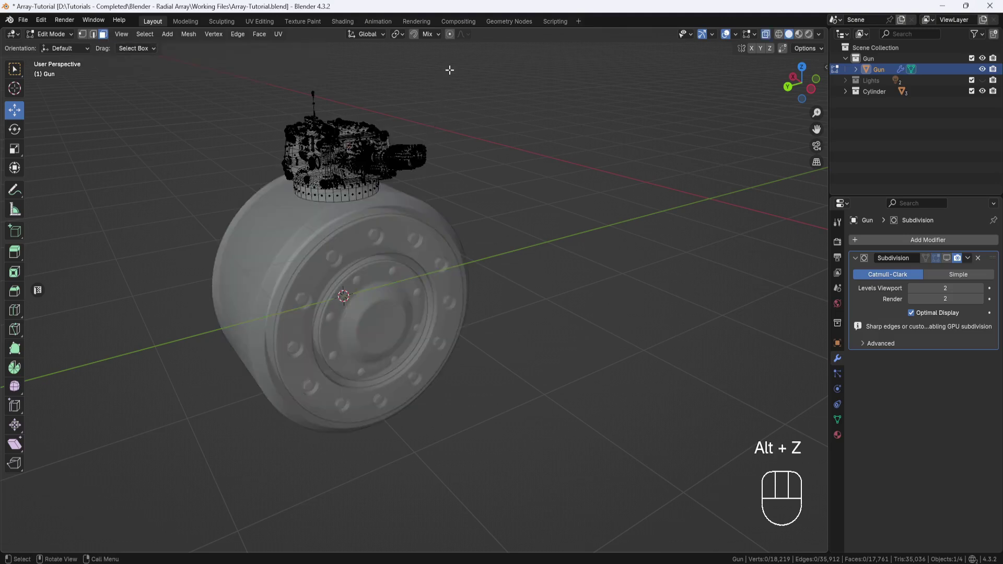
left_click_drag(450, 69, 238, 226)
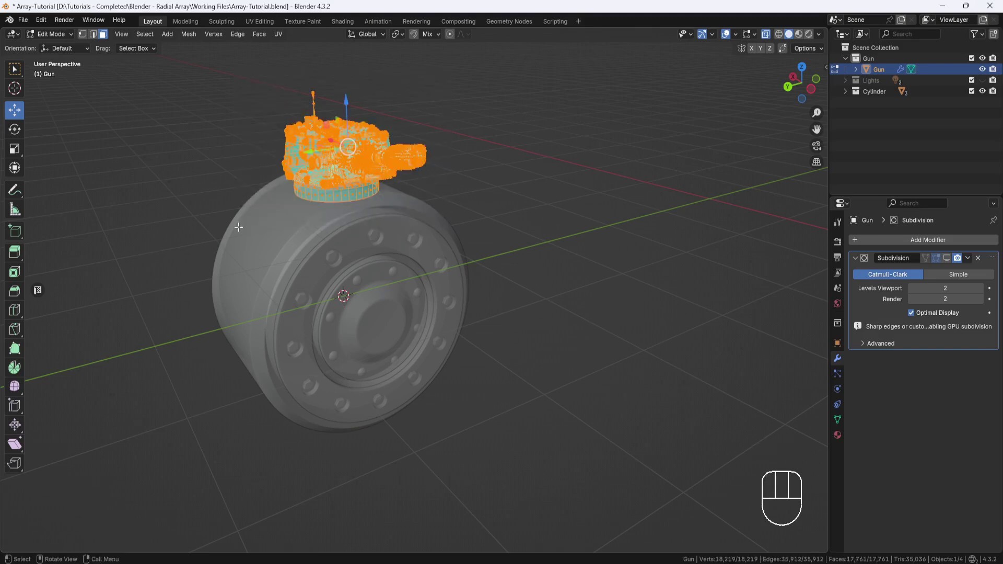
key("alt+z")
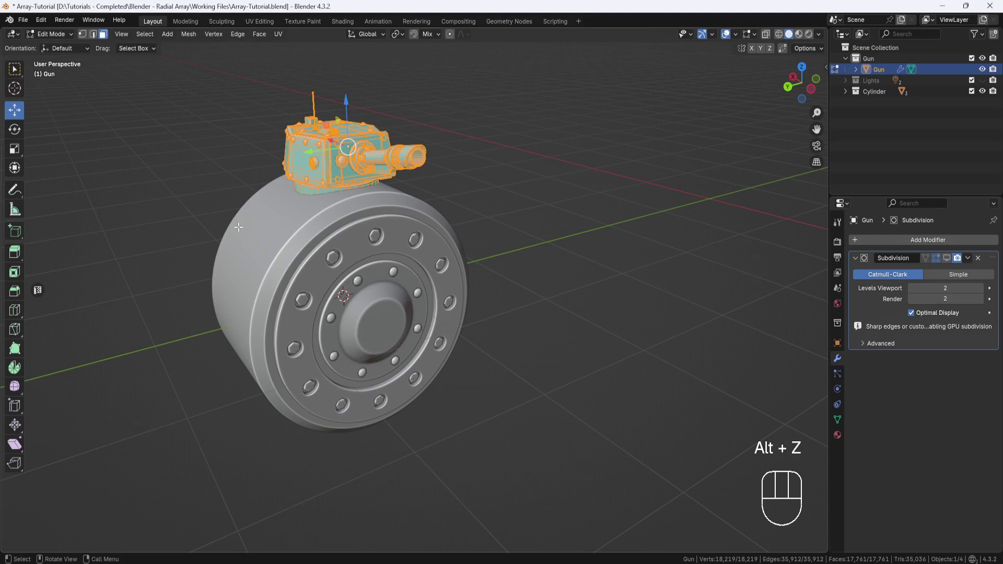
Spin the selected gun geometry around the 3D cursor by about 110° in 12 steps
left_click(14, 368)
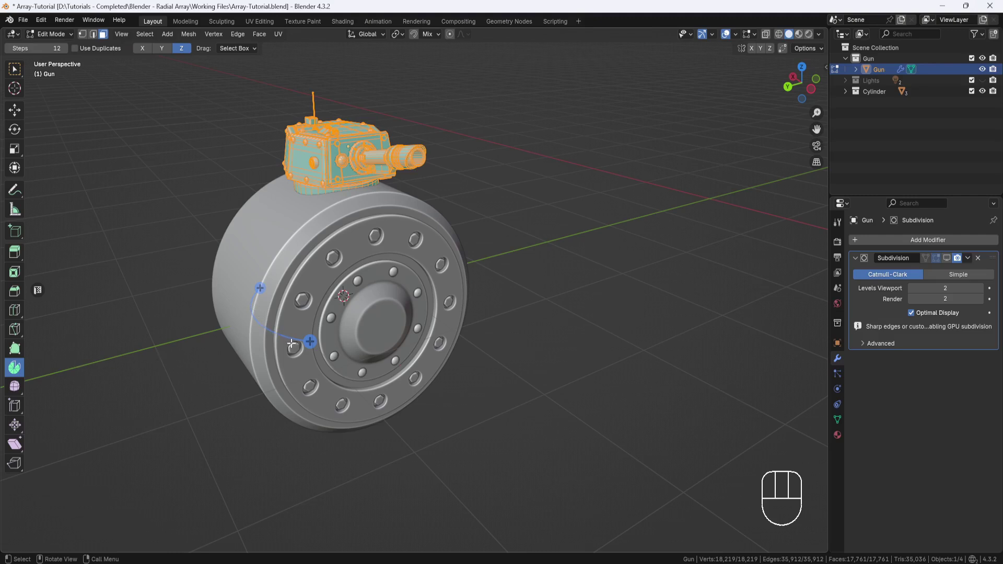
left_click(325, 343)
left_click_drag(325, 342, 447, 260)
middle_click_drag(448, 260, 496, 250)
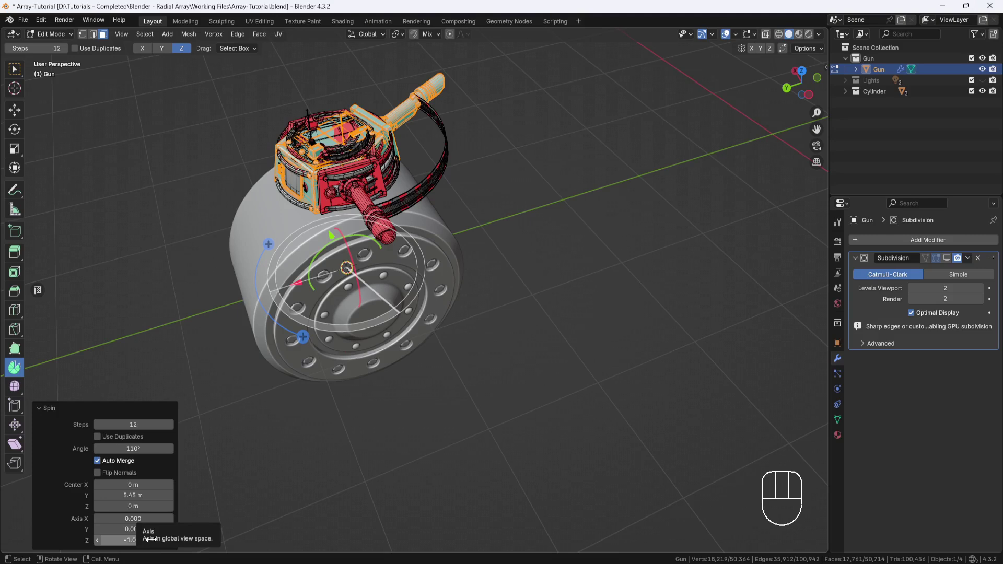
Set the spin axis to X 1 and Z 0 so the gun revolves around the cylinder
left_click(143, 519)
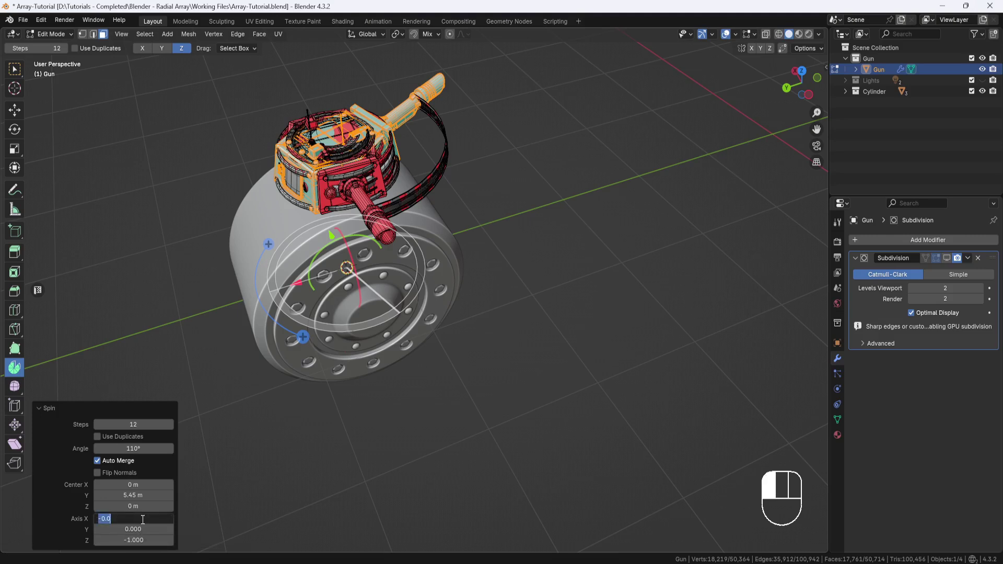
type("1")
key("Return")
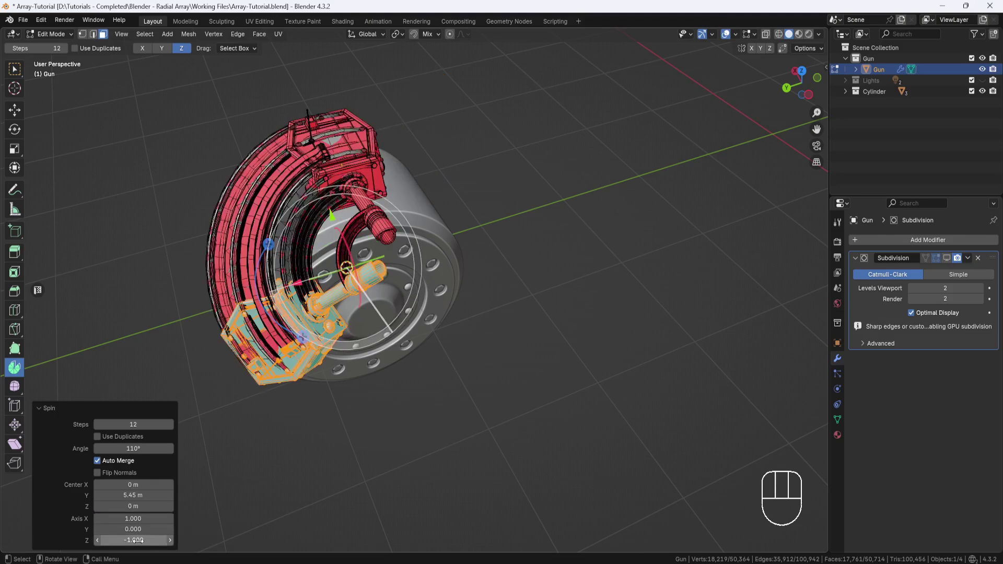
left_click(137, 541)
type("0")
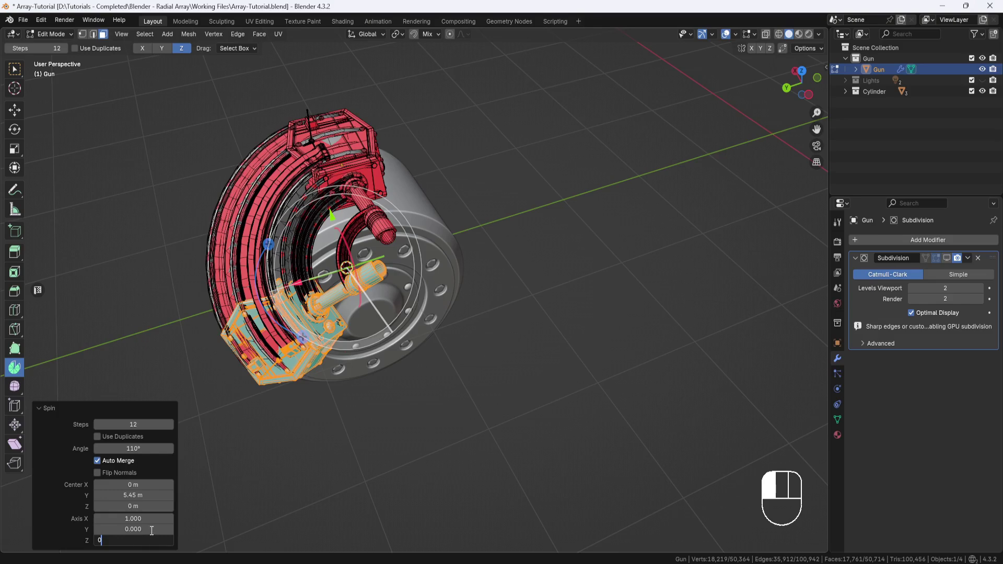
key("Return")
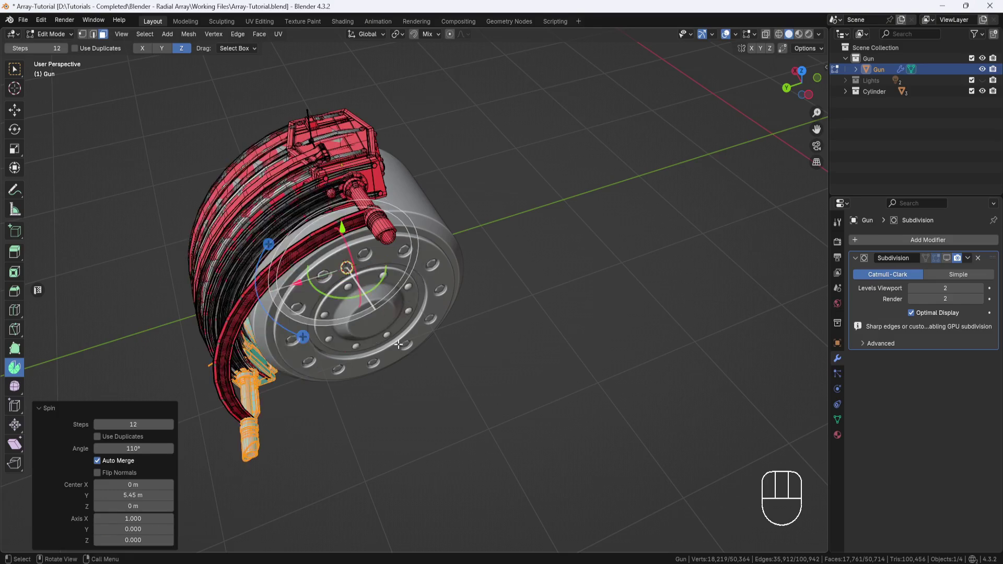
middle_click_drag(398, 345, 393, 290)
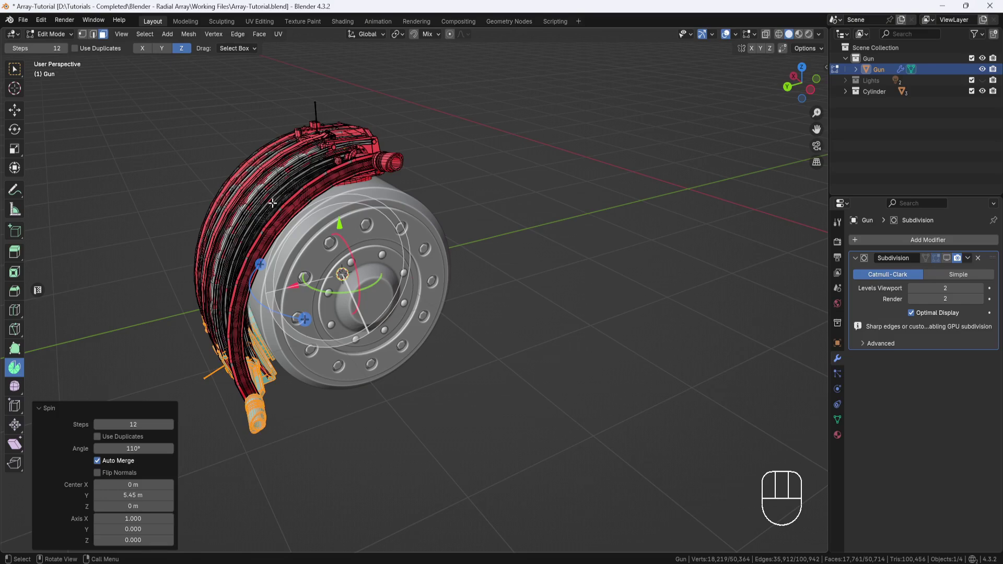
Make the spin use duplicates and set its angle to 360°
left_click(98, 436)
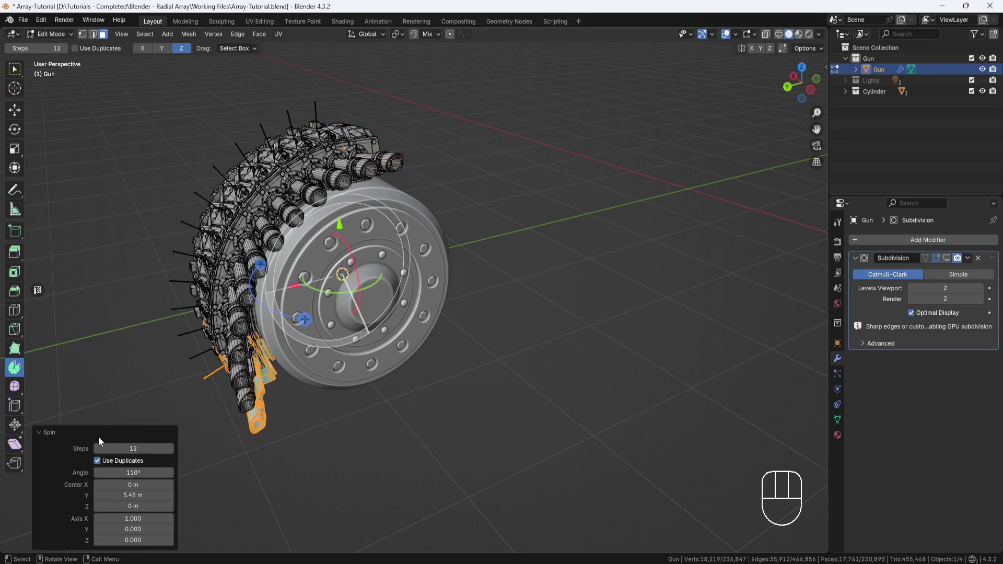
mouse_move(285, 258)
left_mouse_down()
mouse_move(313, 246)
mouse_move(288, 255)
left_mouse_up()
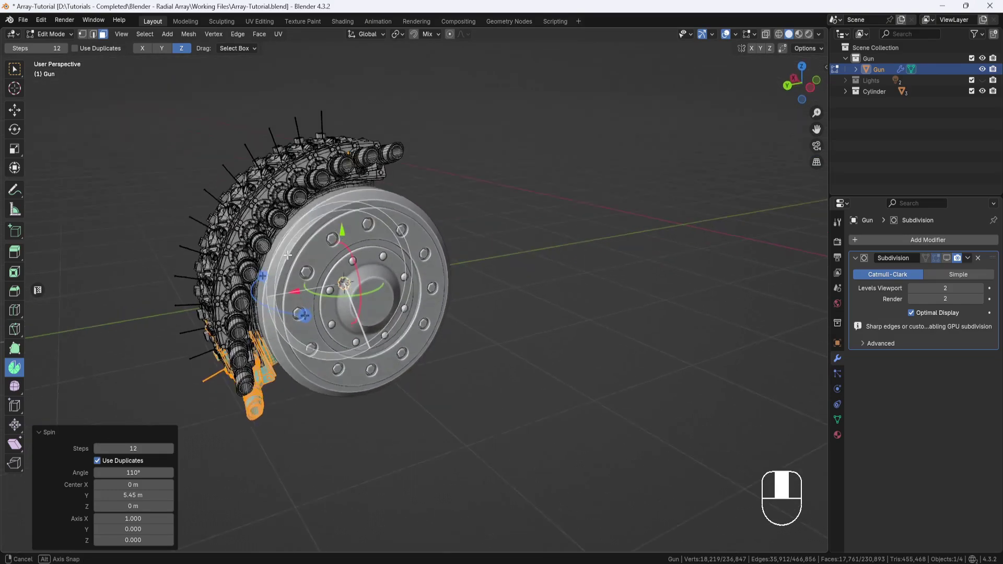
middle_click_drag(288, 255, 268, 250)
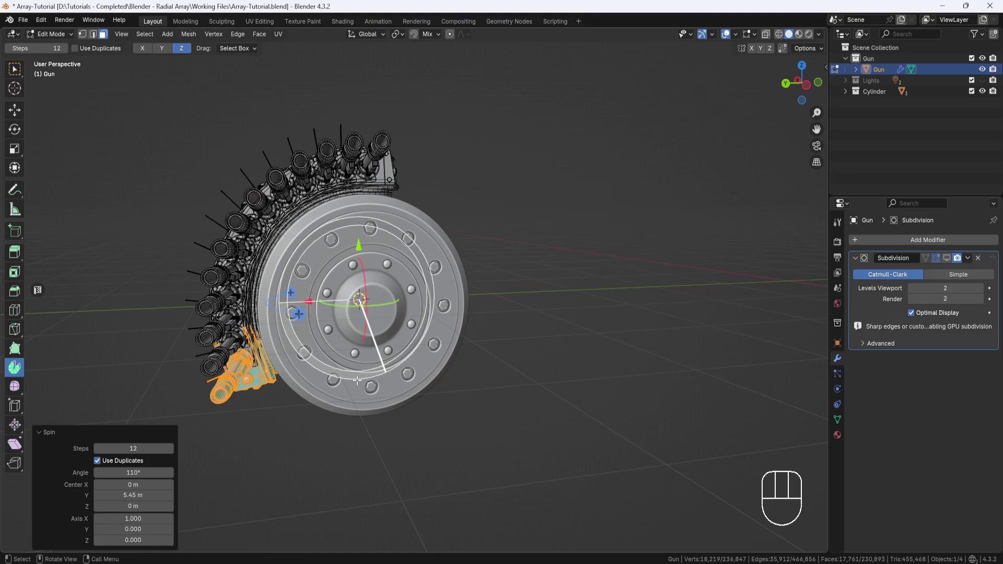
left_click(123, 474)
type("360")
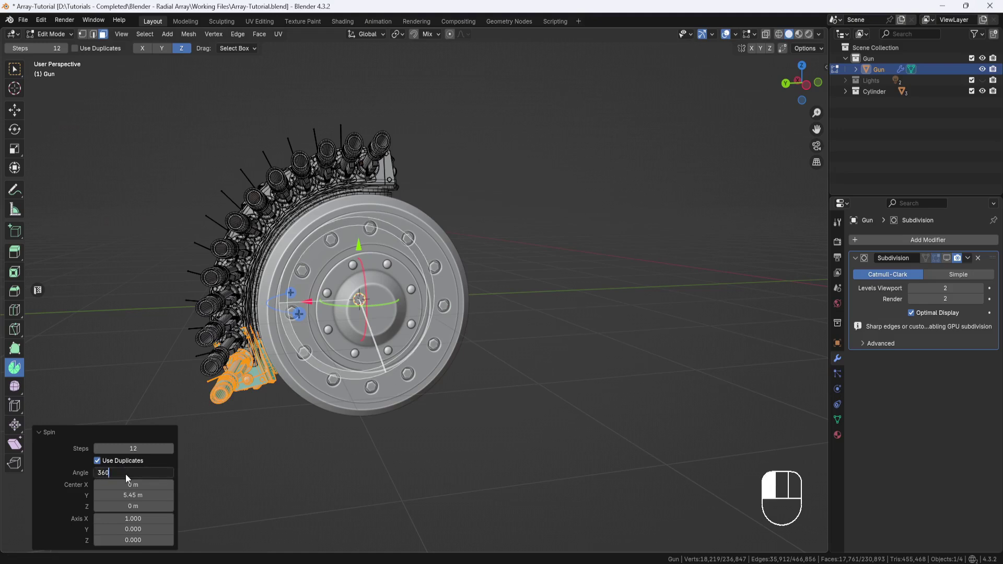
key("Return")
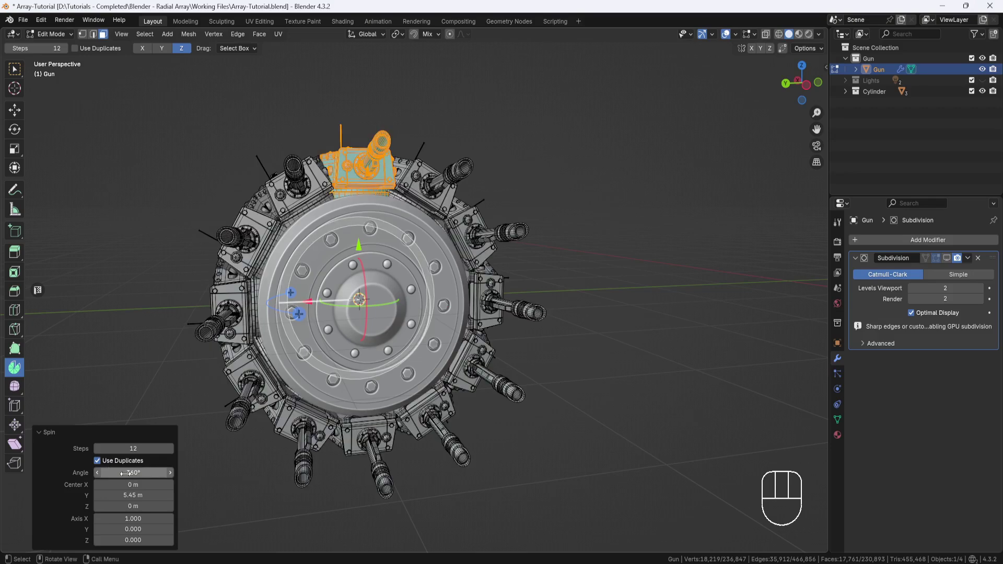
mouse_move(365, 303)
middle_mouse_down()
mouse_move(340, 298)
mouse_move(379, 307)
middle_mouse_up()
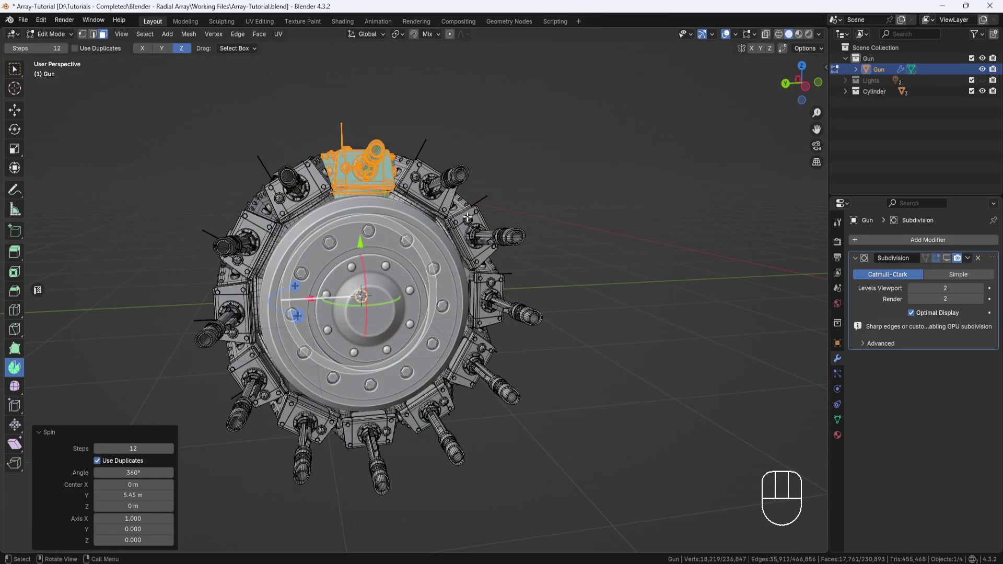
Set the spin to 8 steps and return to Object Mode
left_click(132, 449)
type("8")
key("Return")
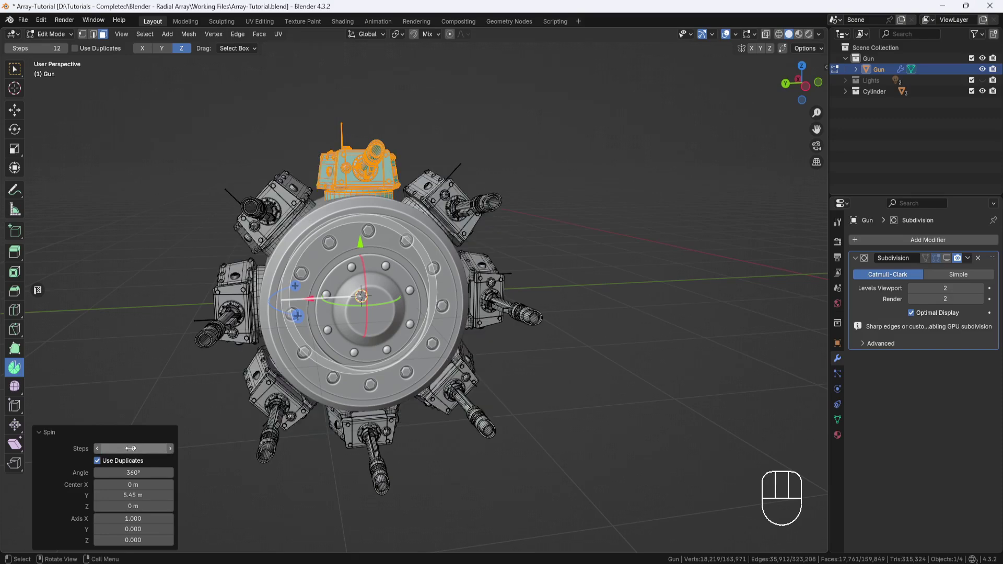
mouse_move(414, 304)
middle_mouse_down()
mouse_move(402, 303)
mouse_move(434, 305)
mouse_move(410, 304)
middle_mouse_up()
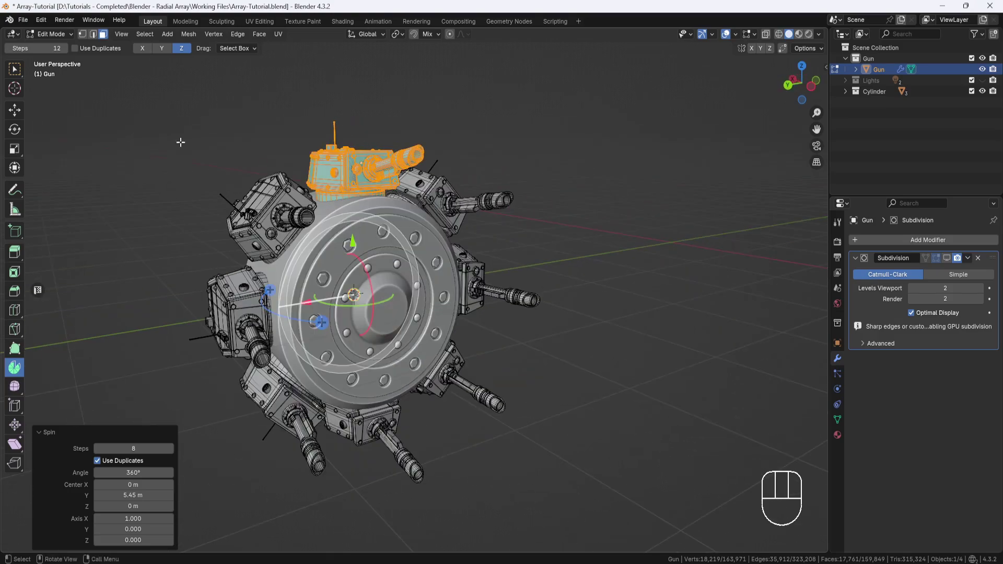
left_click(70, 36)
left_click(58, 46)
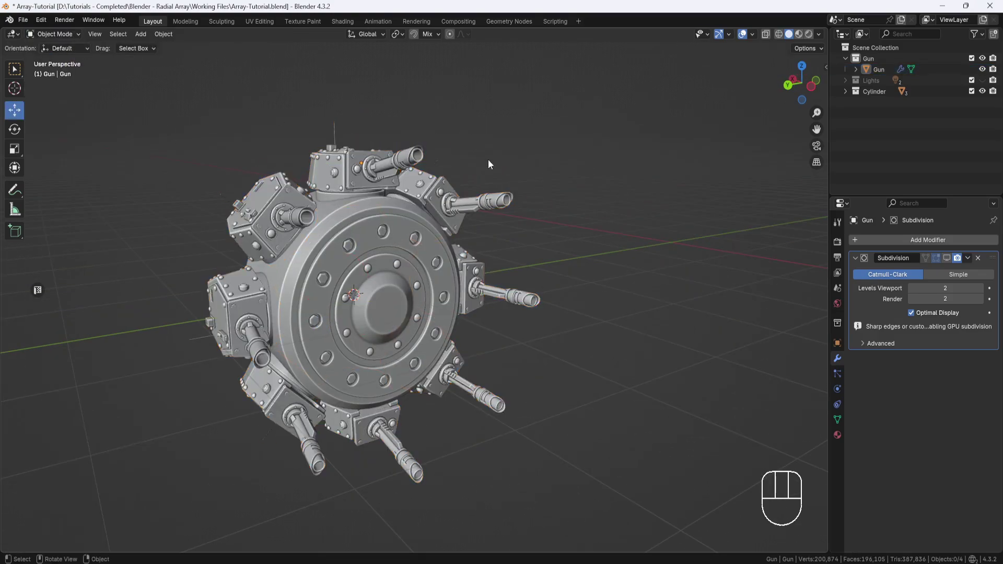
middle_click_drag(488, 159, 453, 239)
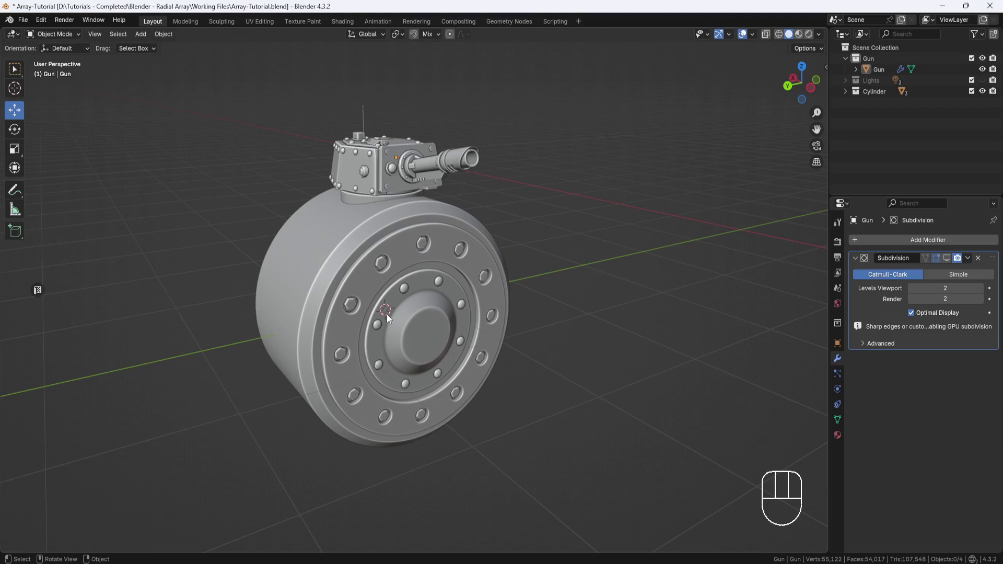
Set the gun's origin to the 3D cursor at the cylinder's center
left_click(396, 159)
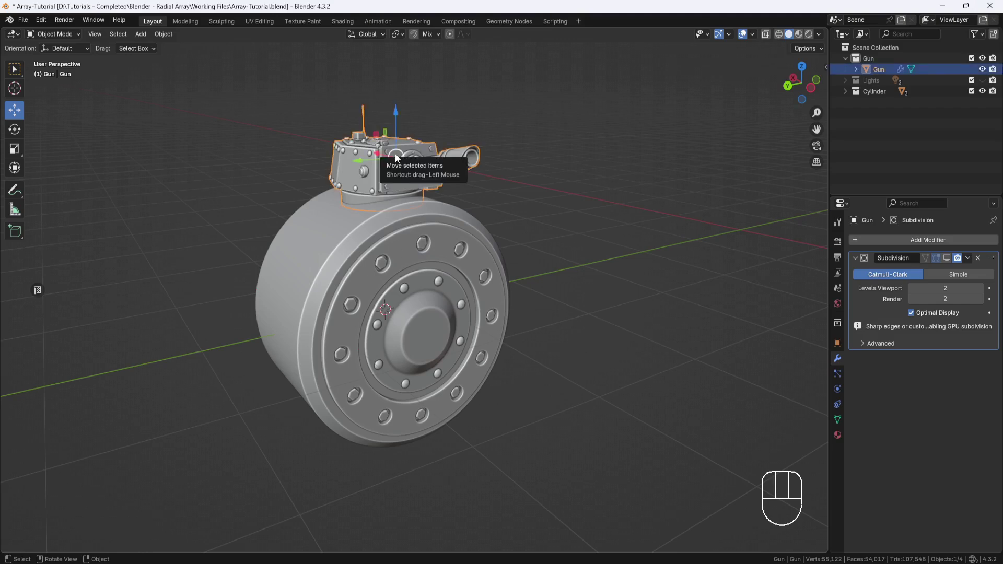
right_click(505, 182)
mouse_move(509, 248)
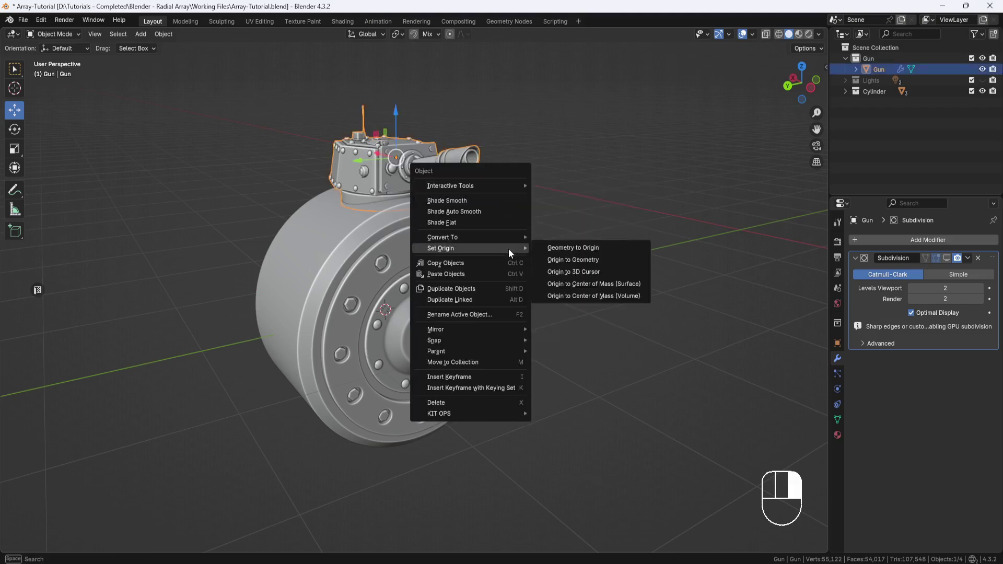
left_click(580, 273)
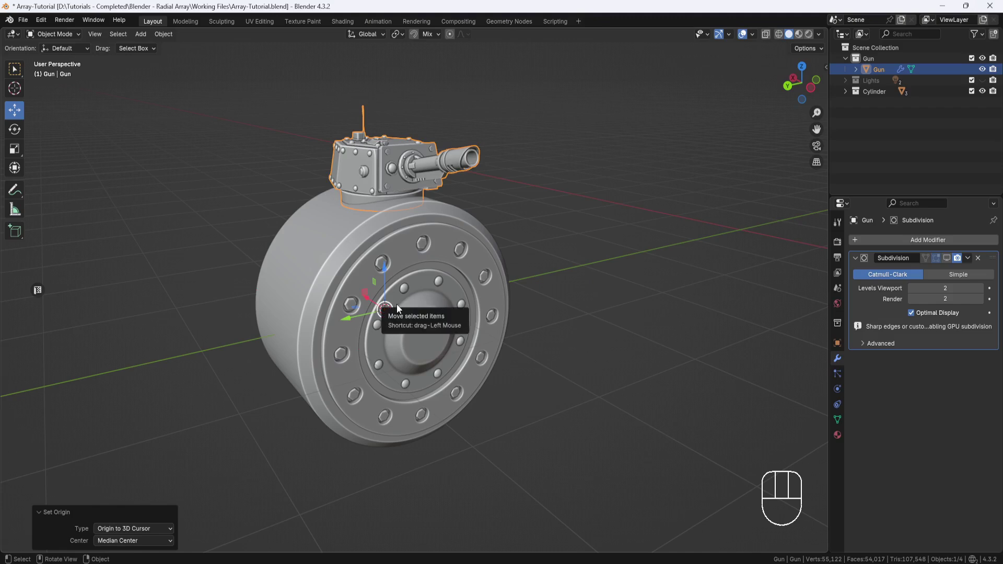
Test-rotate the gun about its new origin at the cylinder's center, and undo the rotation
left_click(14, 129)
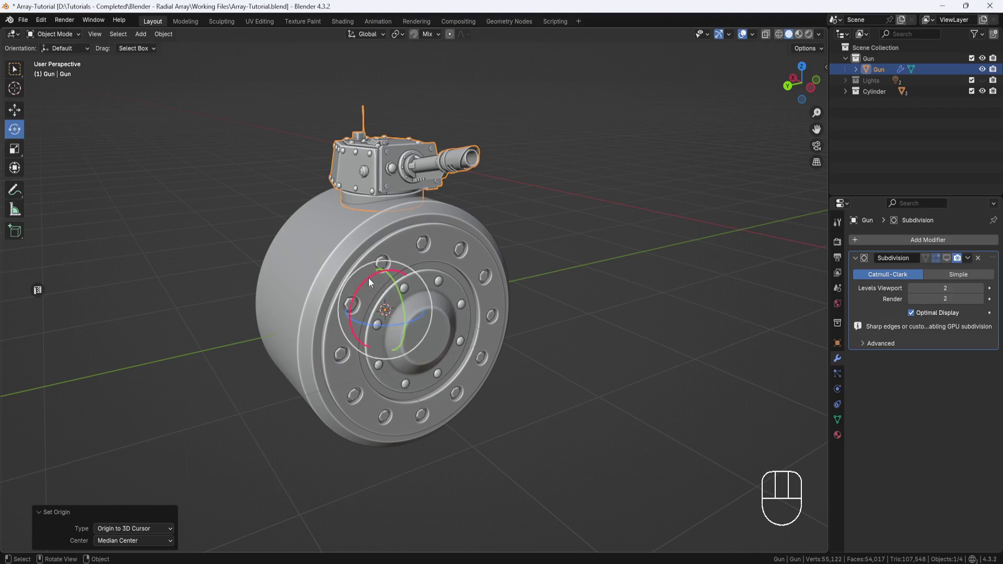
left_click_drag(369, 282, 362, 306)
key("ctrl+z")
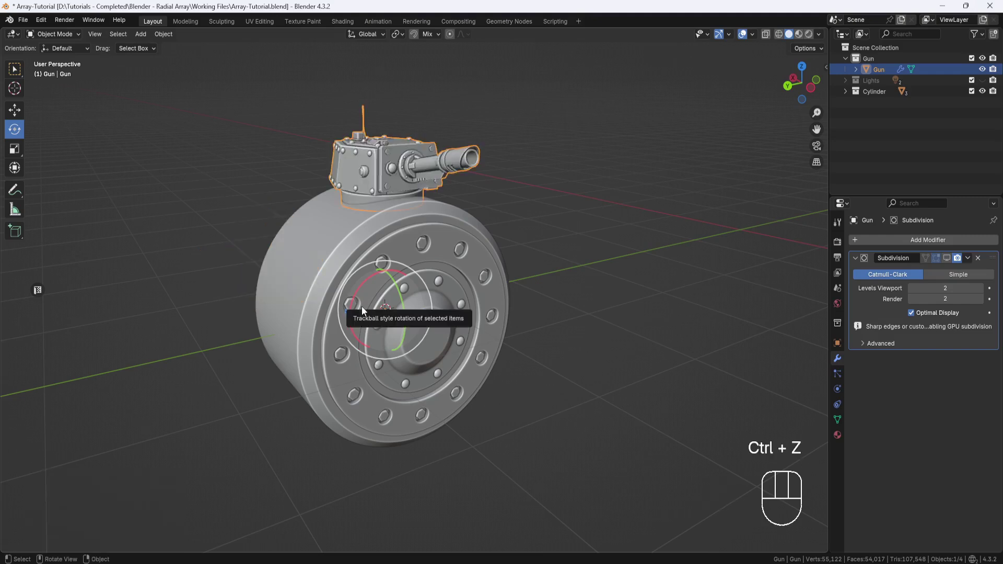
Apply the gun's rotation and scale, and hide the Cylinder collection in the viewport
key("ctrl+a")
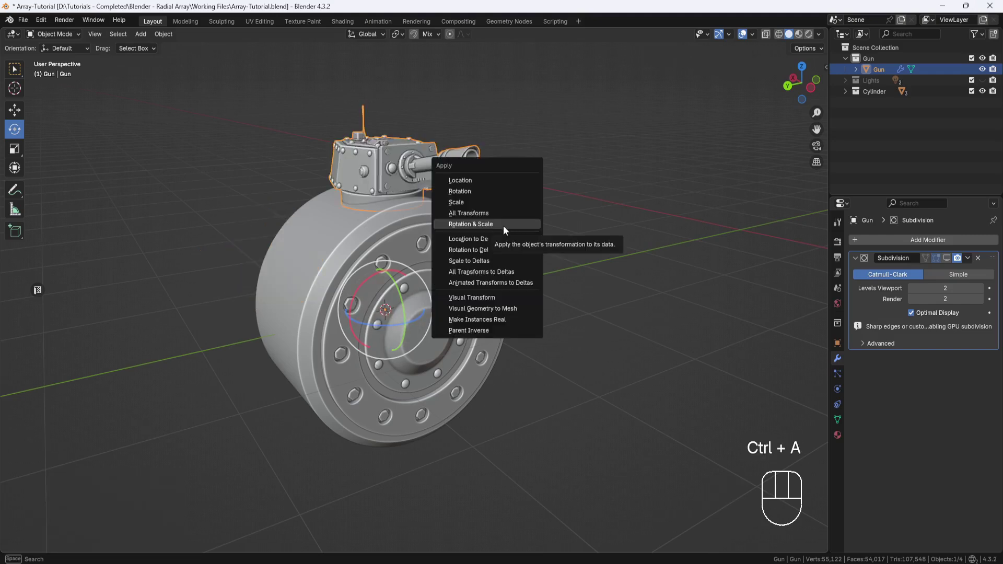
left_click(504, 227)
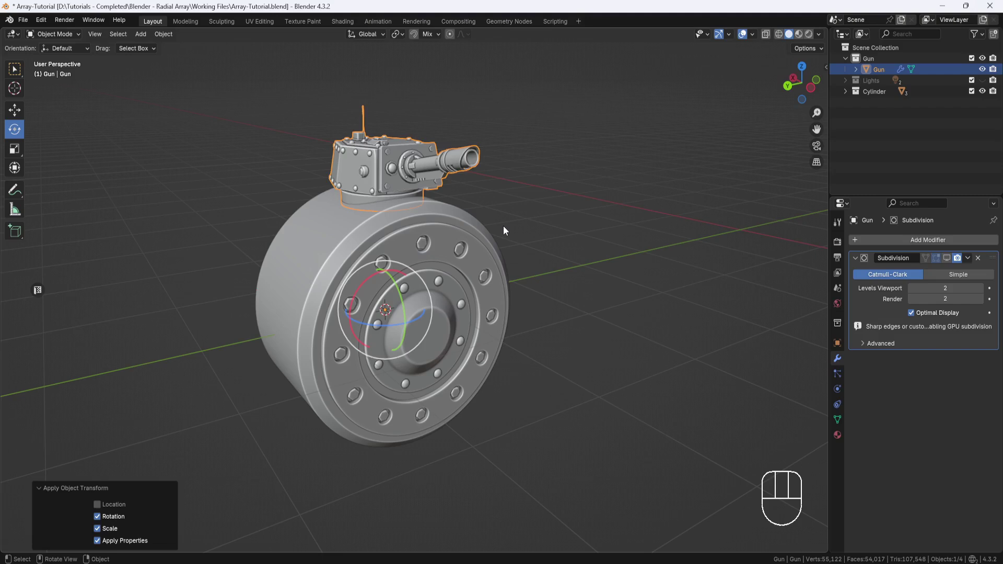
left_click(983, 91)
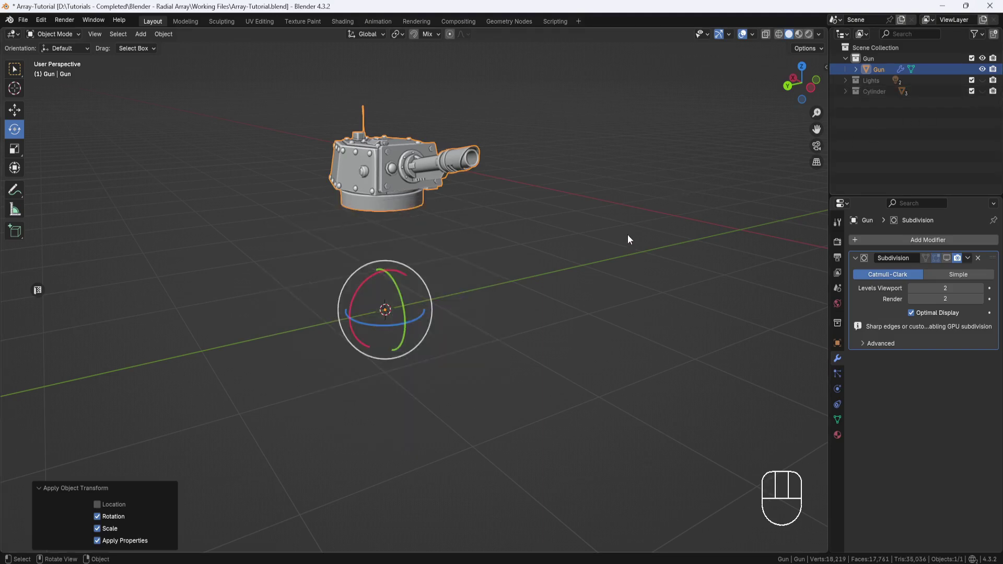
Add a sphere-type empty with a 0.5 m radius at the 3D cursor
key("shift+a")
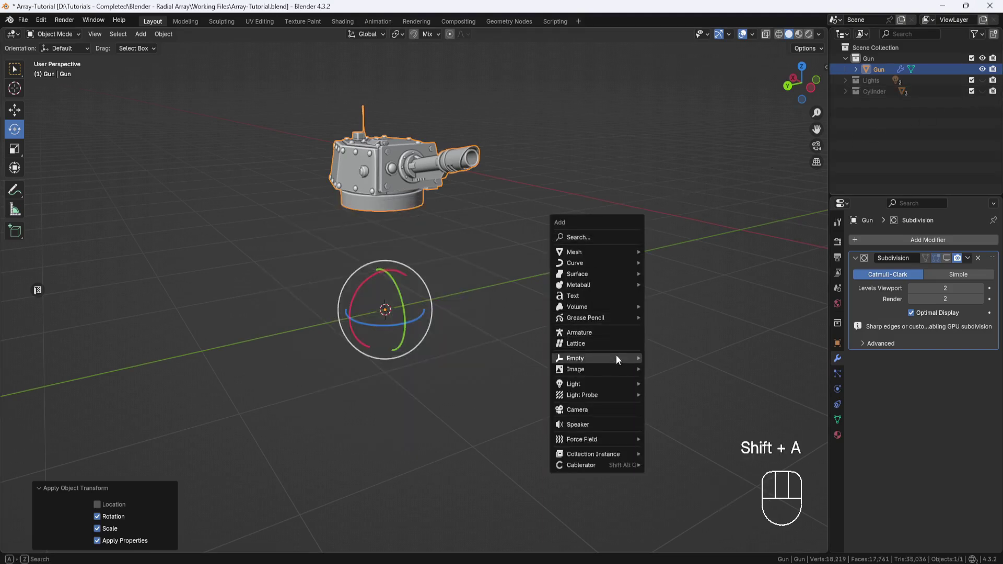
mouse_move(616, 356)
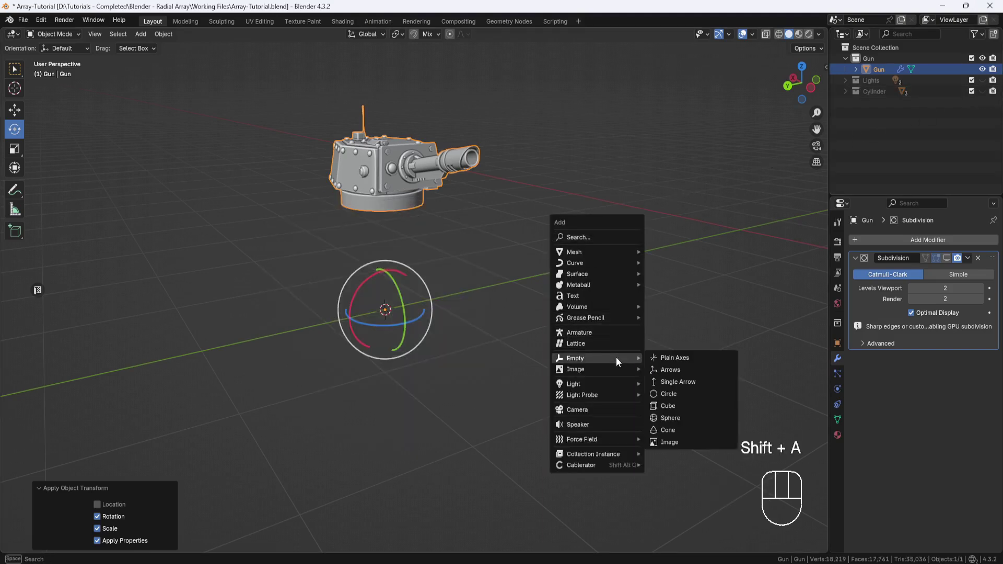
left_click(669, 418)
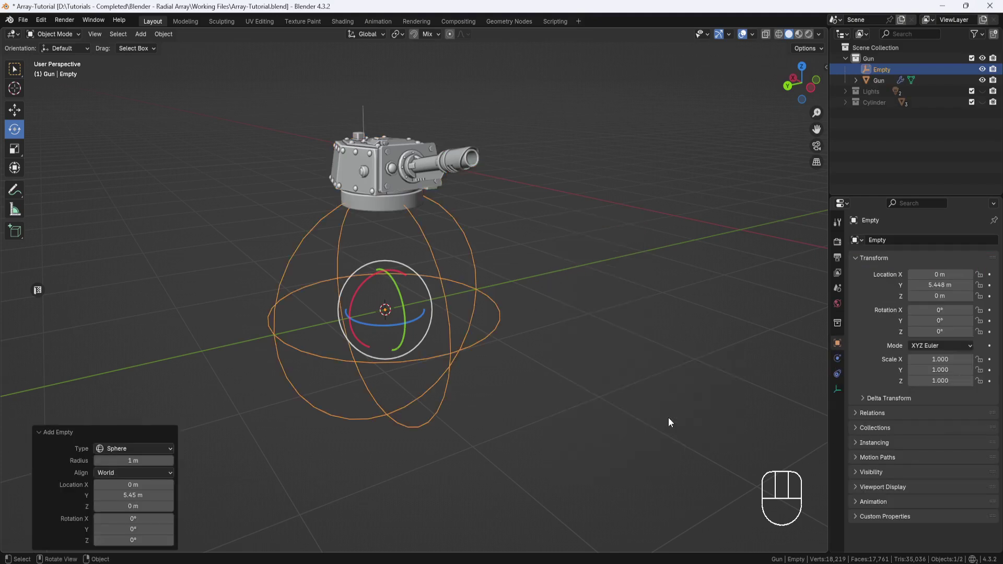
left_click(141, 463)
type("0.5")
key("Return")
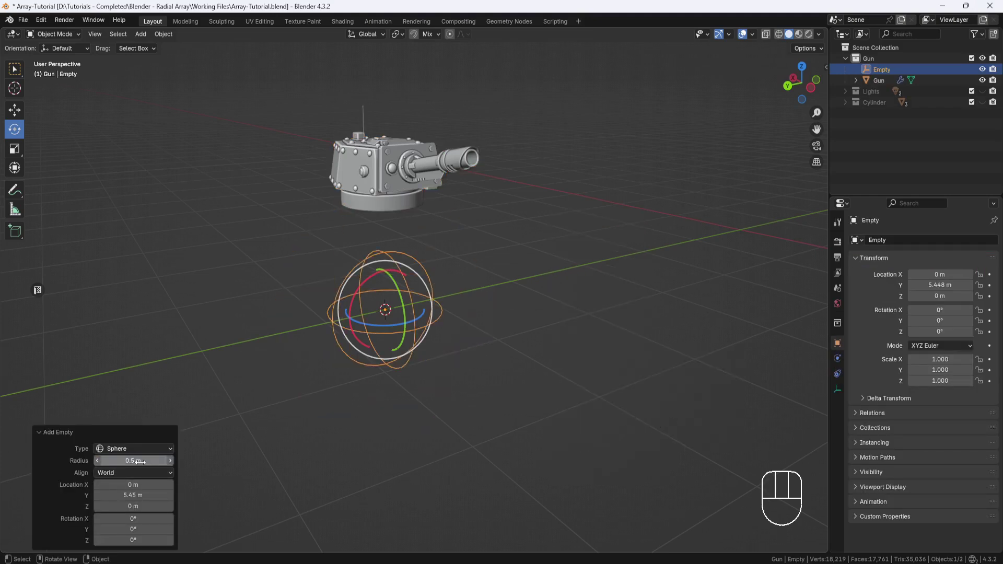
Add an Array modifier to the gun and set its count to 4
left_click(411, 190)
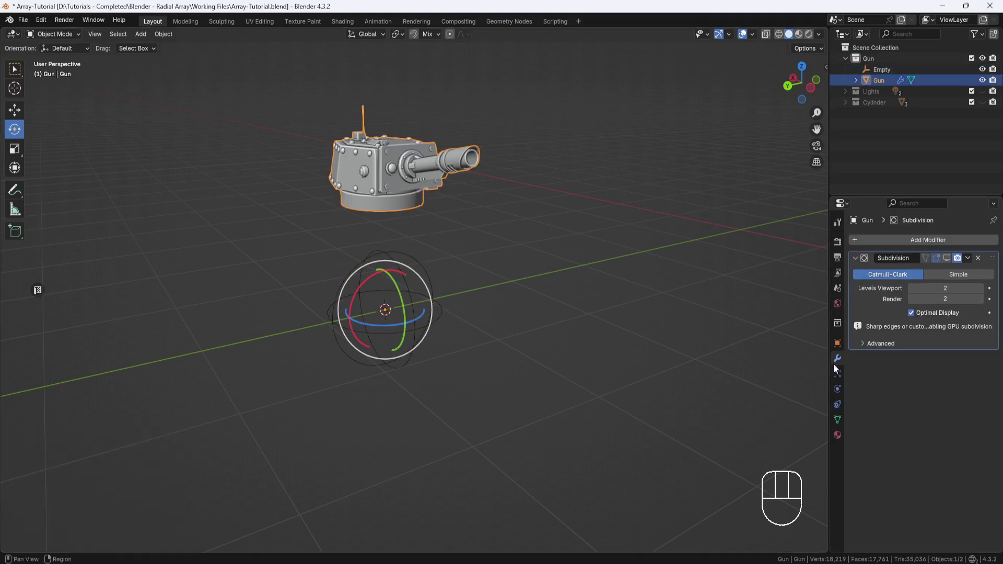
left_click(925, 240)
mouse_move(899, 281)
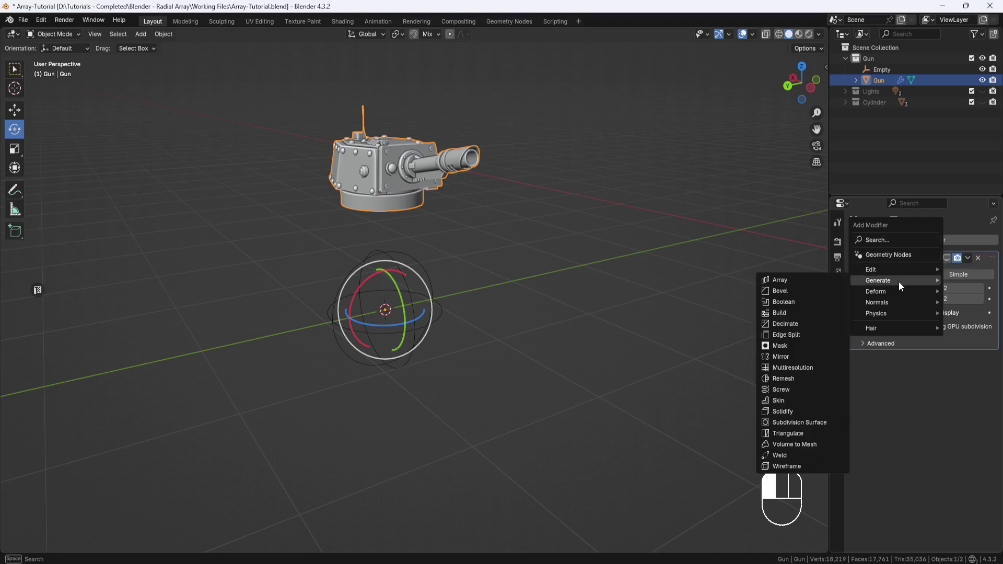
left_click(810, 279)
middle_click_drag(565, 230, 537, 242)
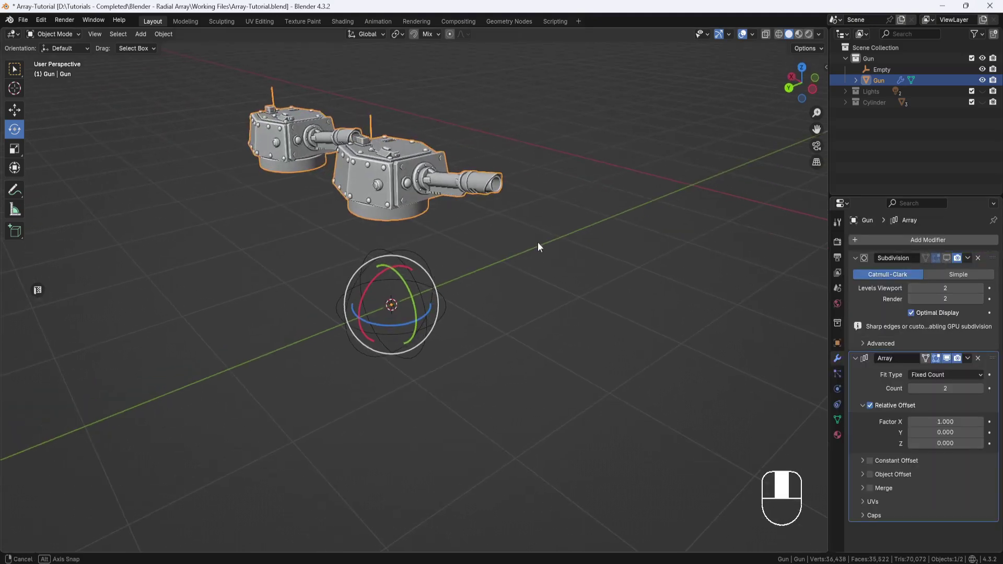
left_click(981, 389)
left_click(980, 388)
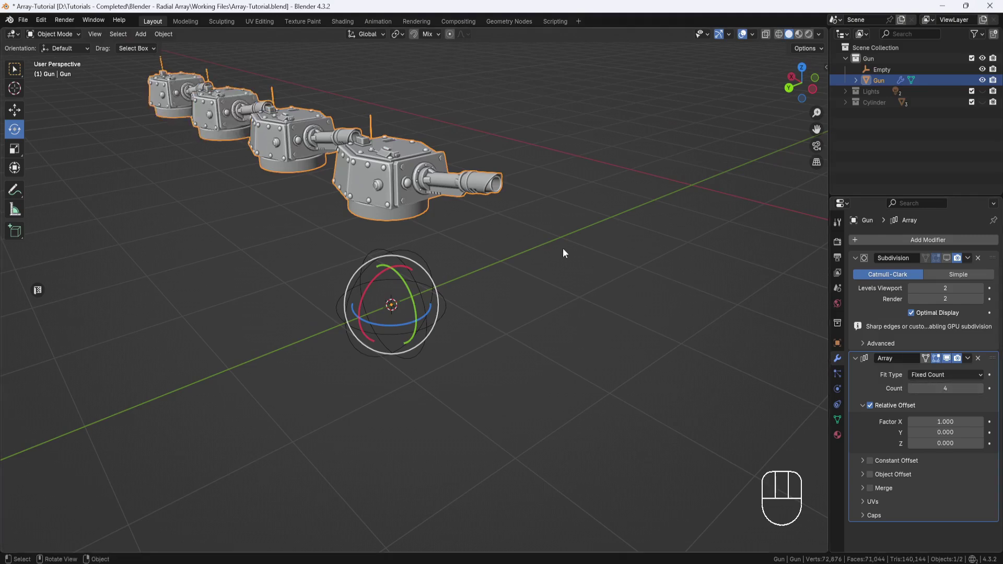
Turn off the array's relative offset and enable object offset with the Empty as its object
middle_click_drag(564, 250, 565, 287)
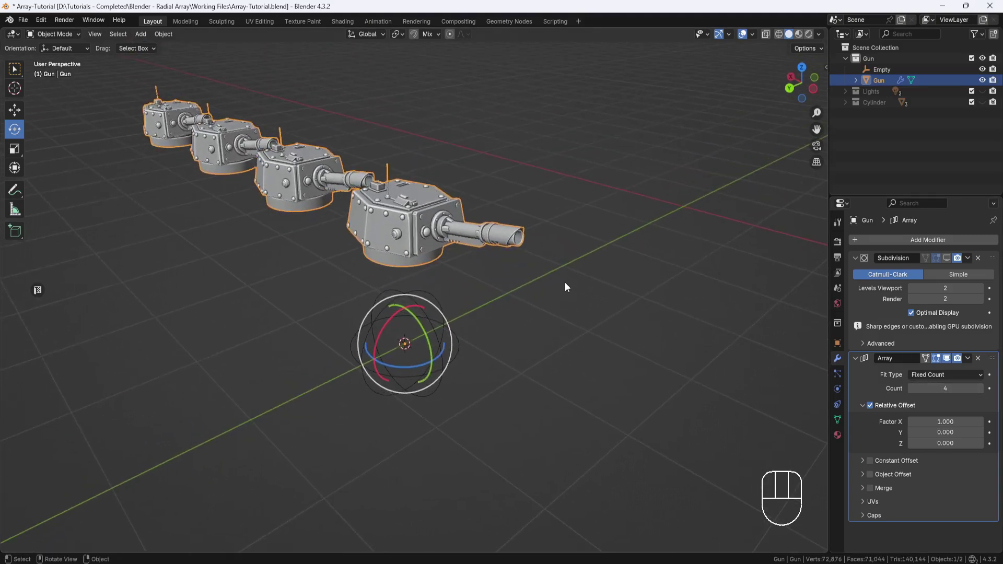
left_click(870, 405)
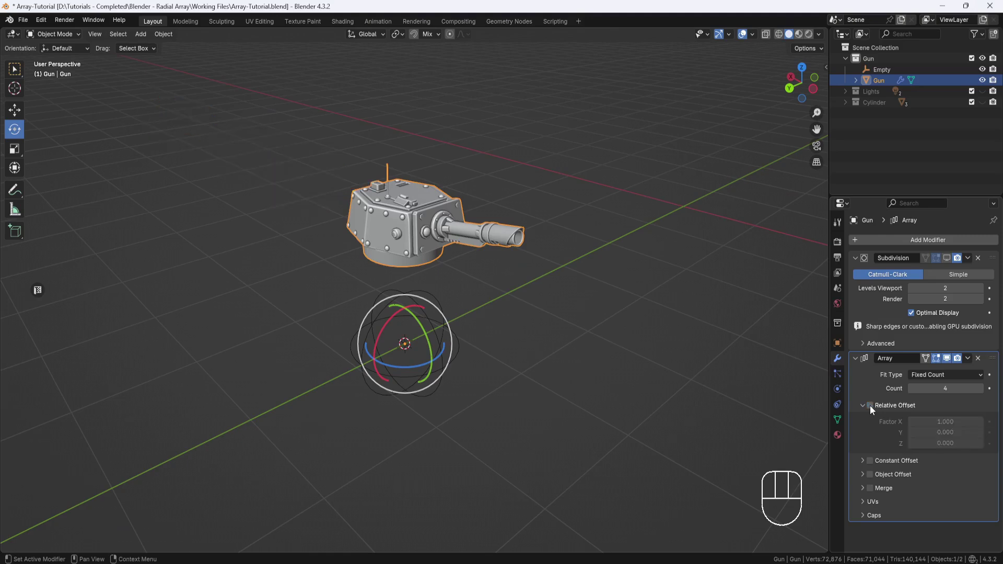
left_click(864, 475)
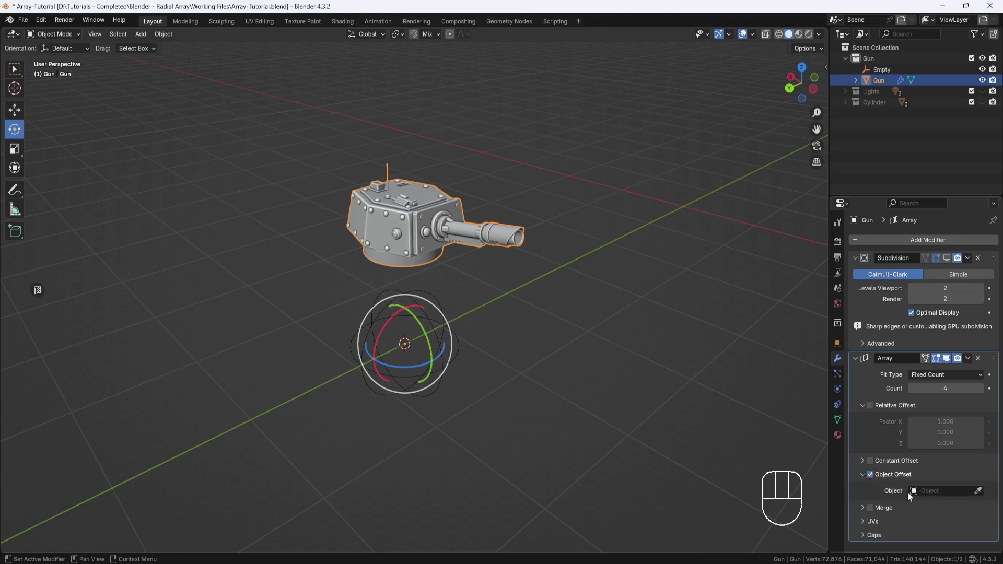
left_click(978, 491)
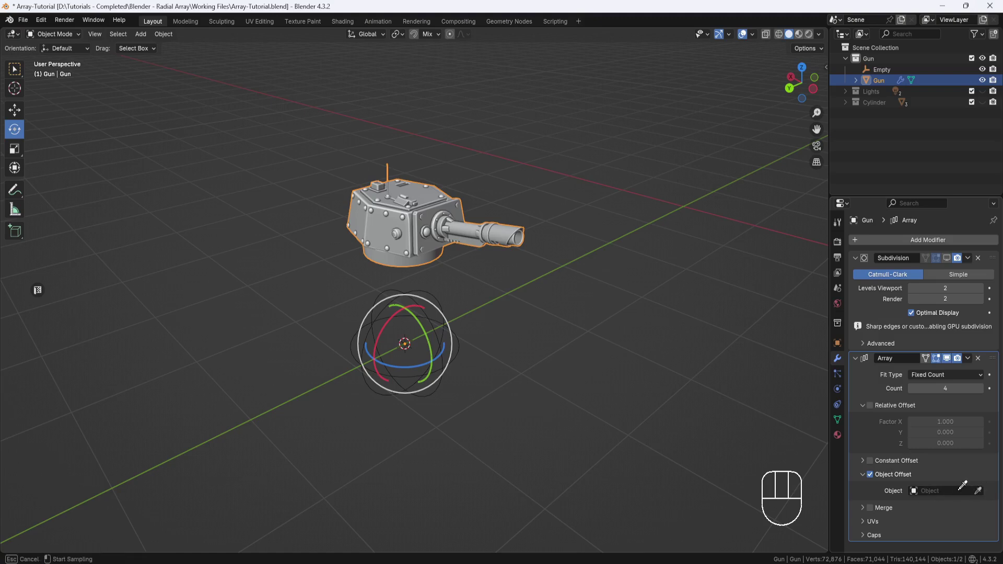
left_click(463, 345)
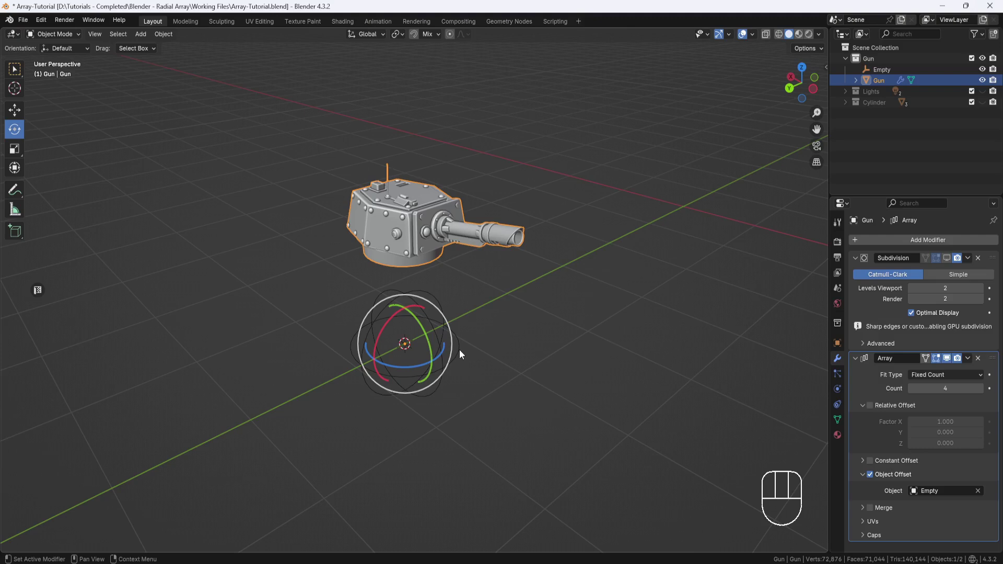
Set the gun object's X rotation to 45°
left_click(838, 344)
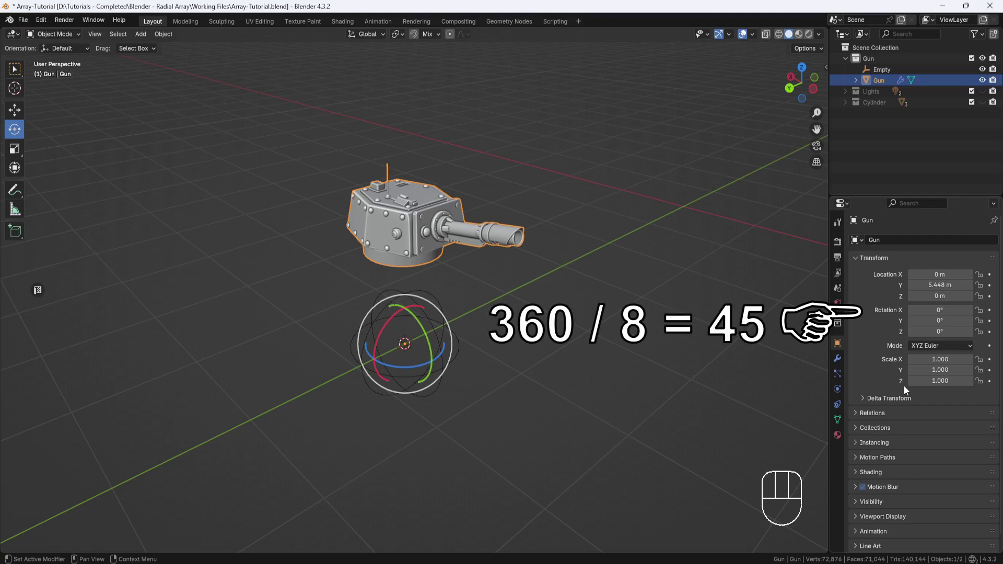
left_click(940, 310)
type("45")
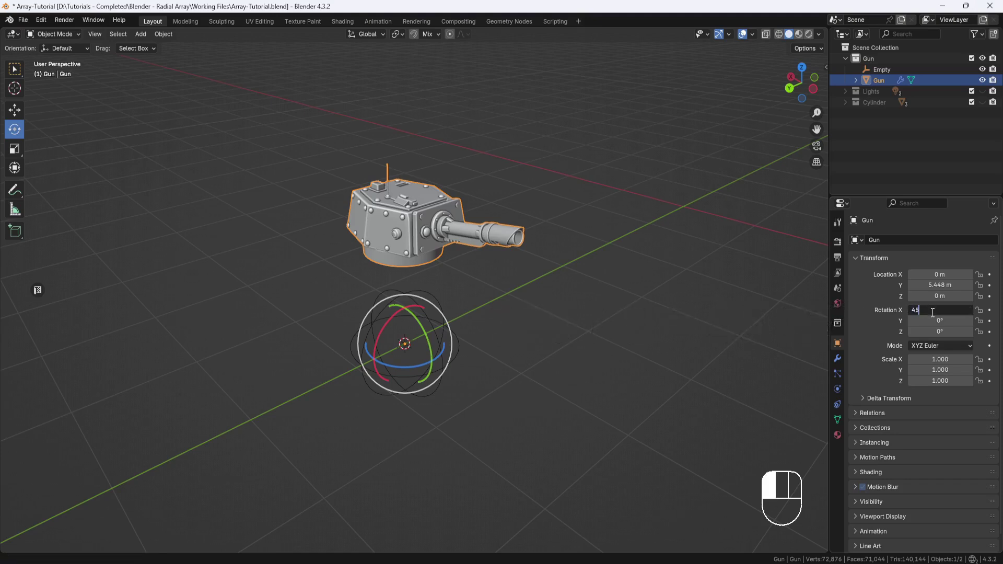
key("Return")
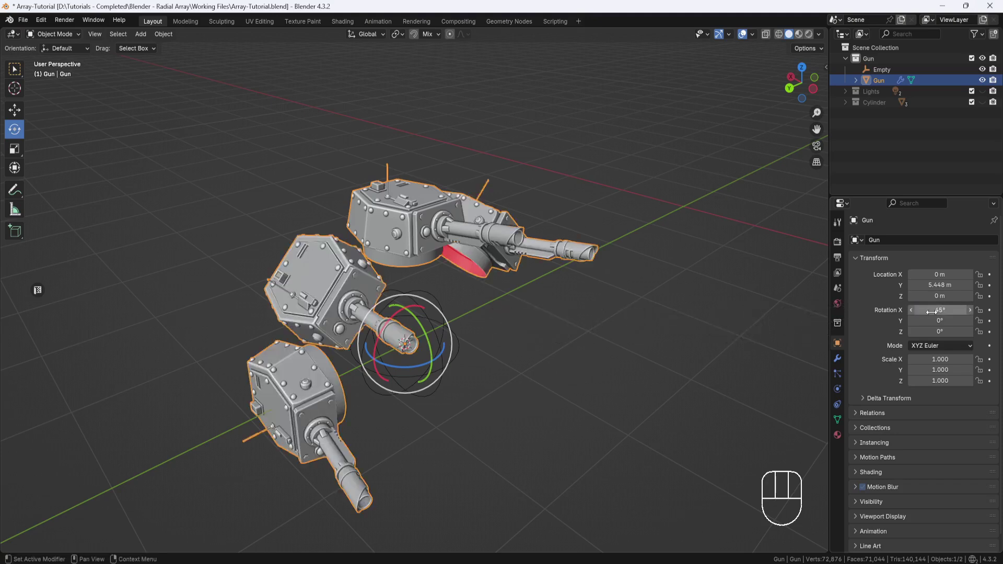
Set the Array modifier's count to 8 so the guns form a full ring
left_click(838, 358)
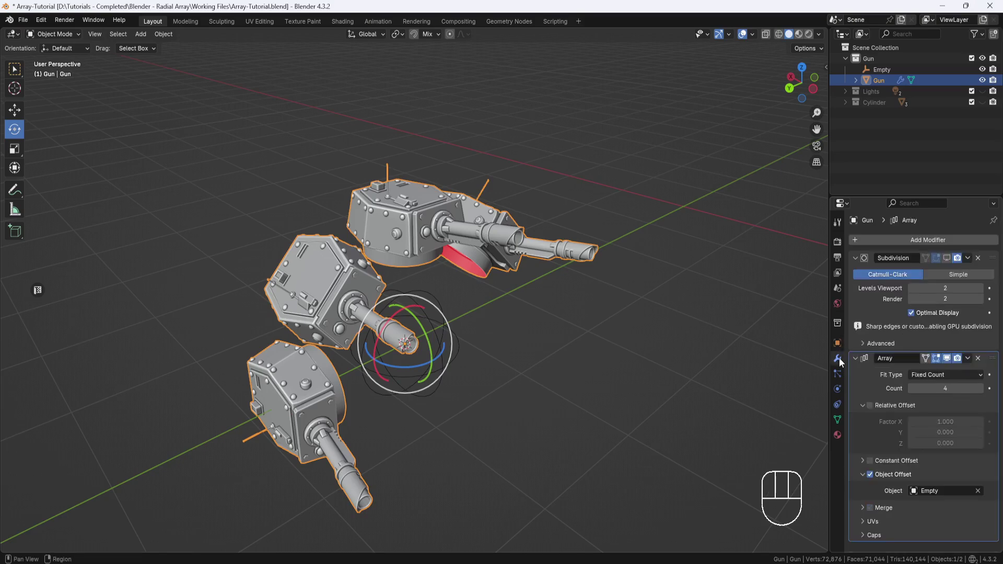
left_click_drag(929, 388, 938, 388)
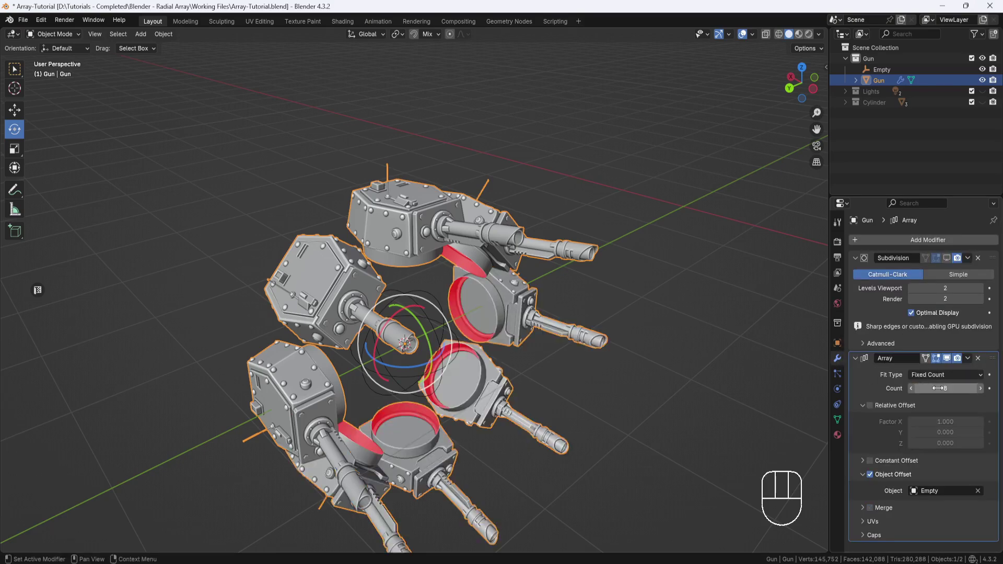
middle_click_drag(682, 384, 607, 325)
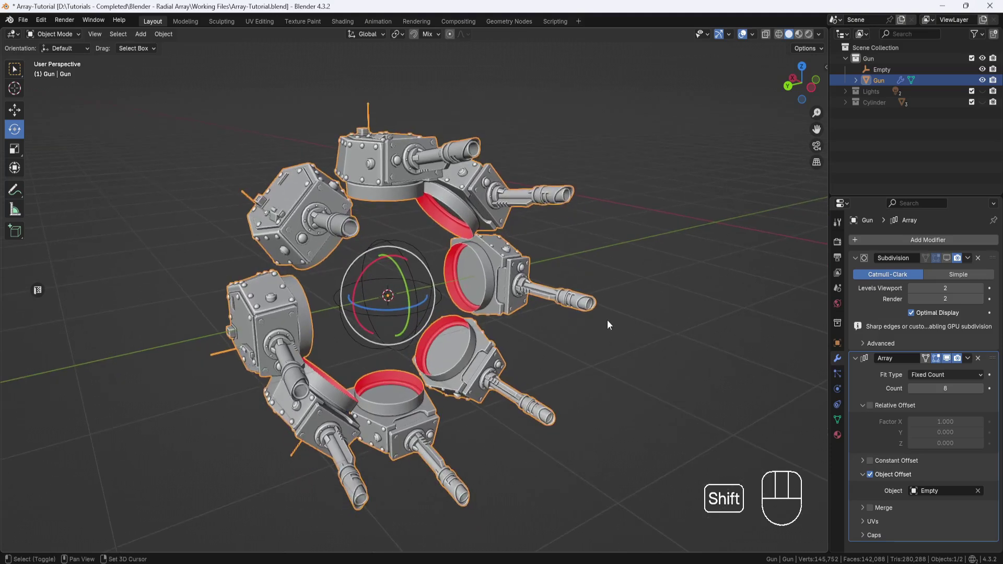
Show the Cylinder collection again and deselect the gun to view the finished radial array
left_click(982, 102)
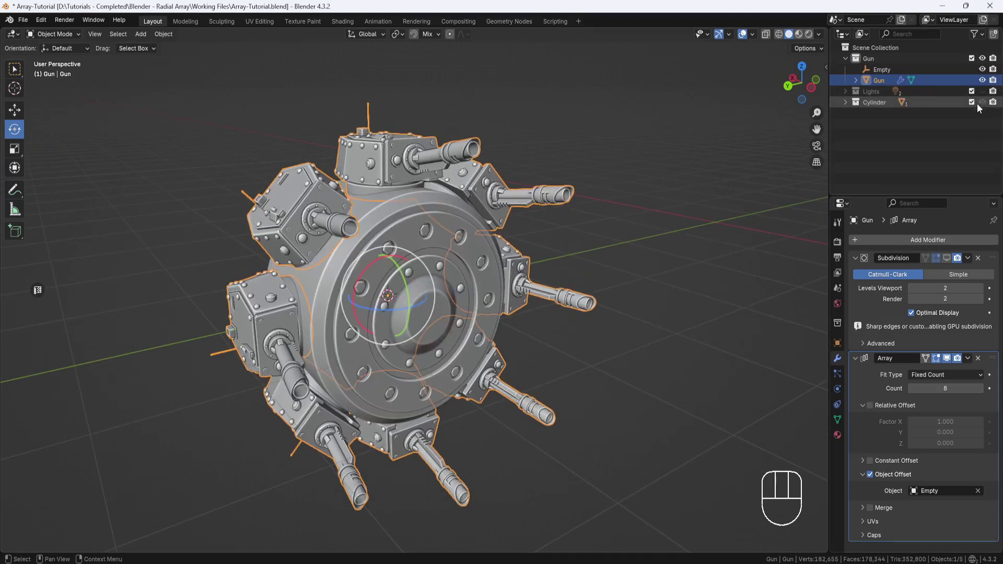
middle_click_drag(679, 261, 651, 259)
left_click(651, 260)
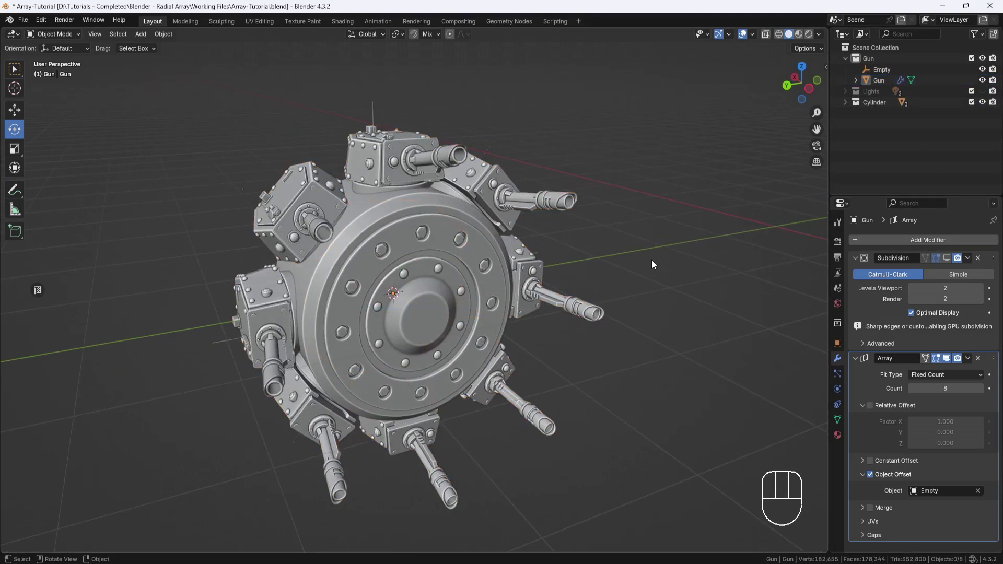